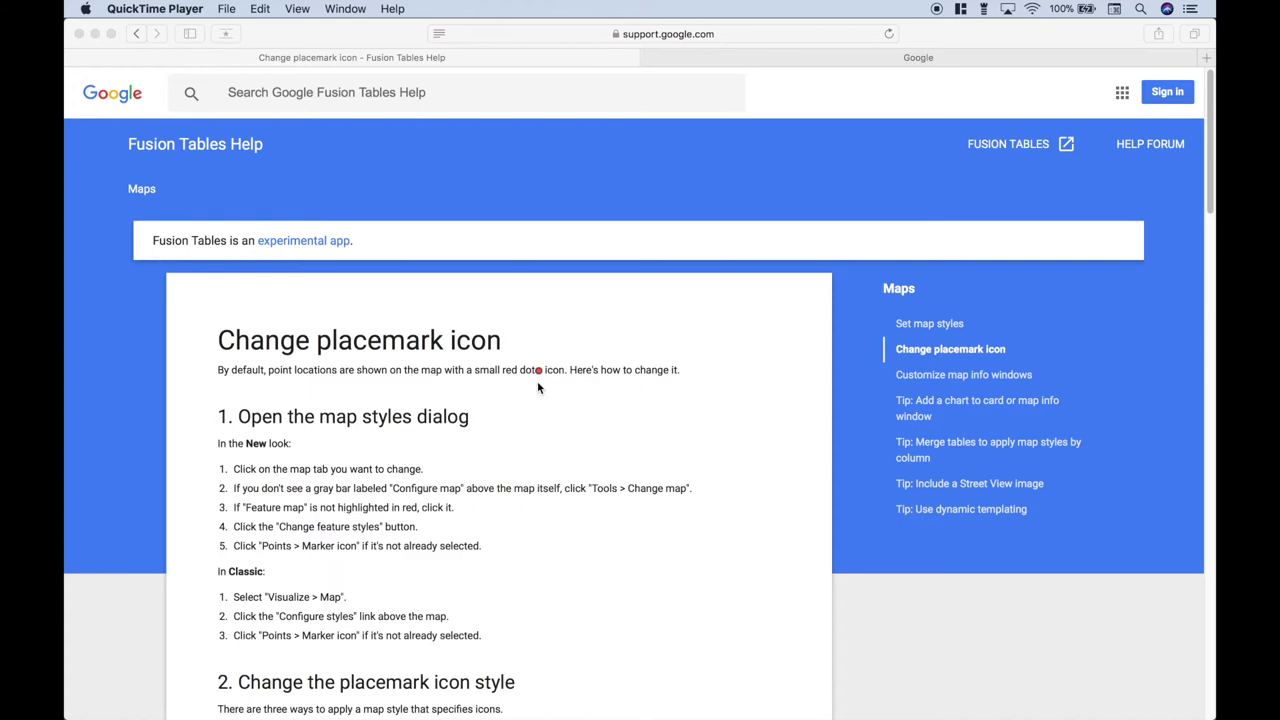
# Open the Fusion Tables list of recognized icon names
pyautogui.scroll(-3, 745, 414)
pyautogui.scroll(-15, 744, 408)
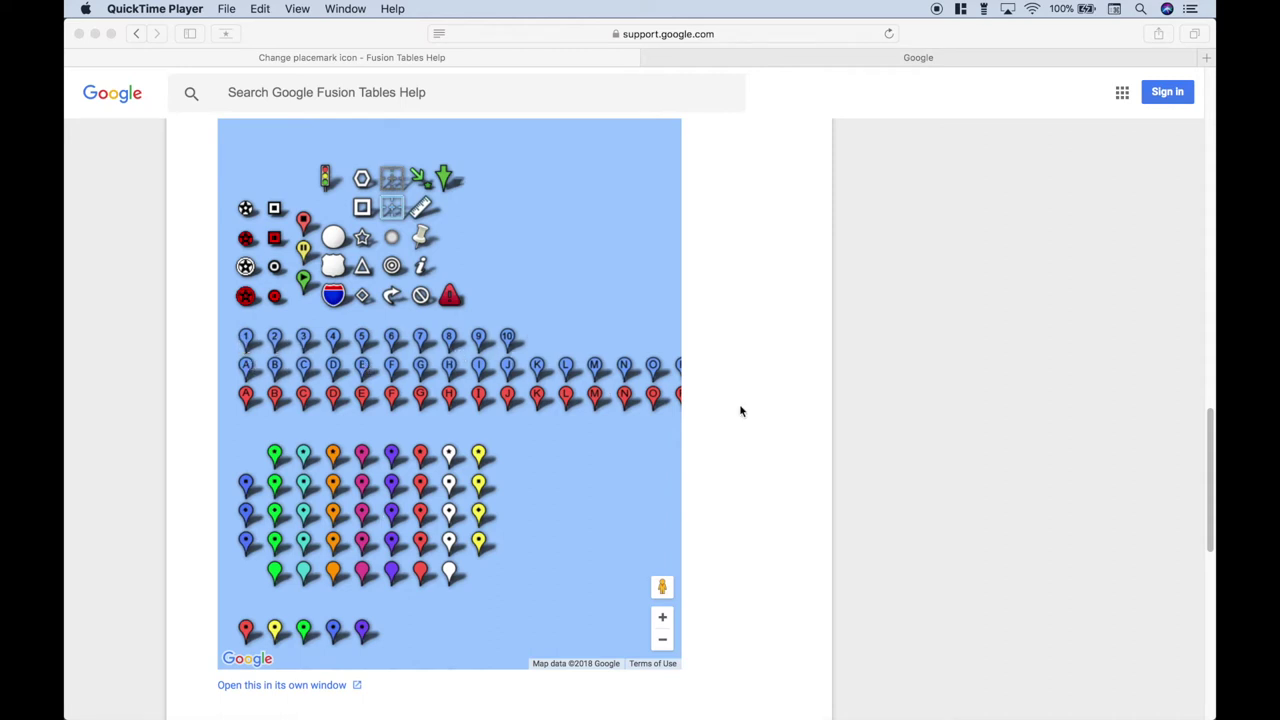
pyautogui.scroll(6, 748, 372)
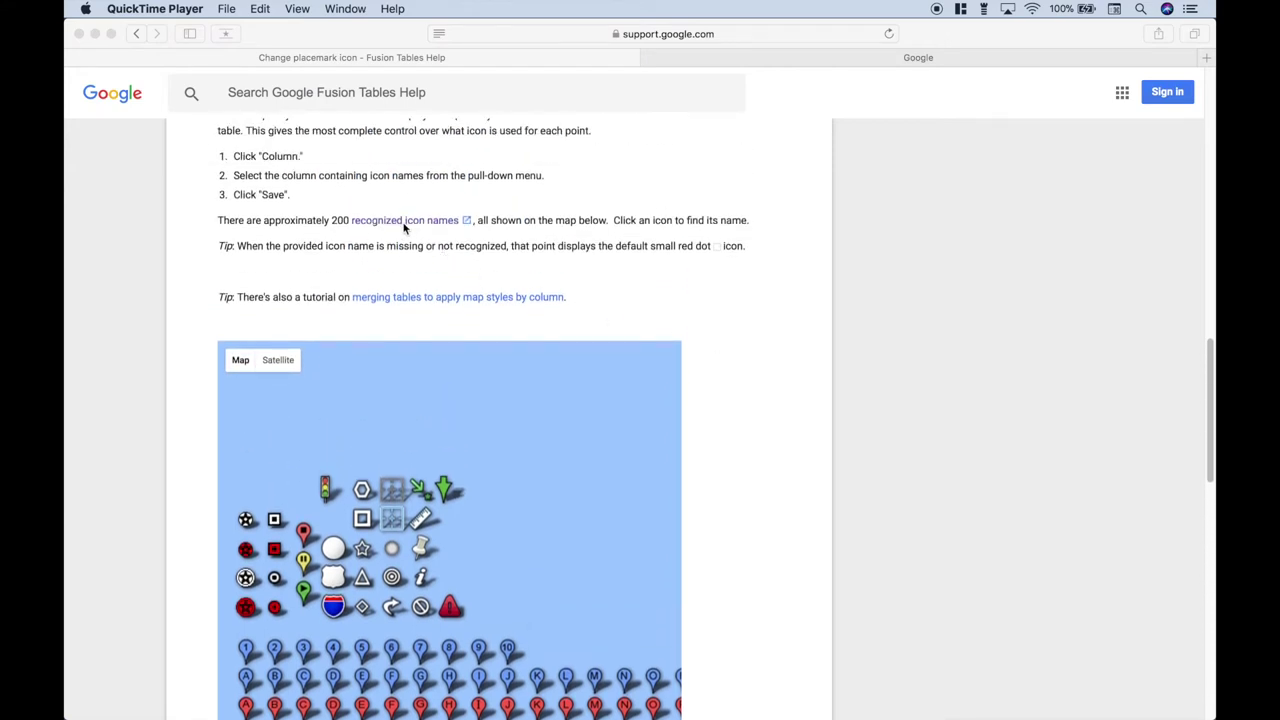
pyautogui.click(408, 228)
pyautogui.click(409, 229)
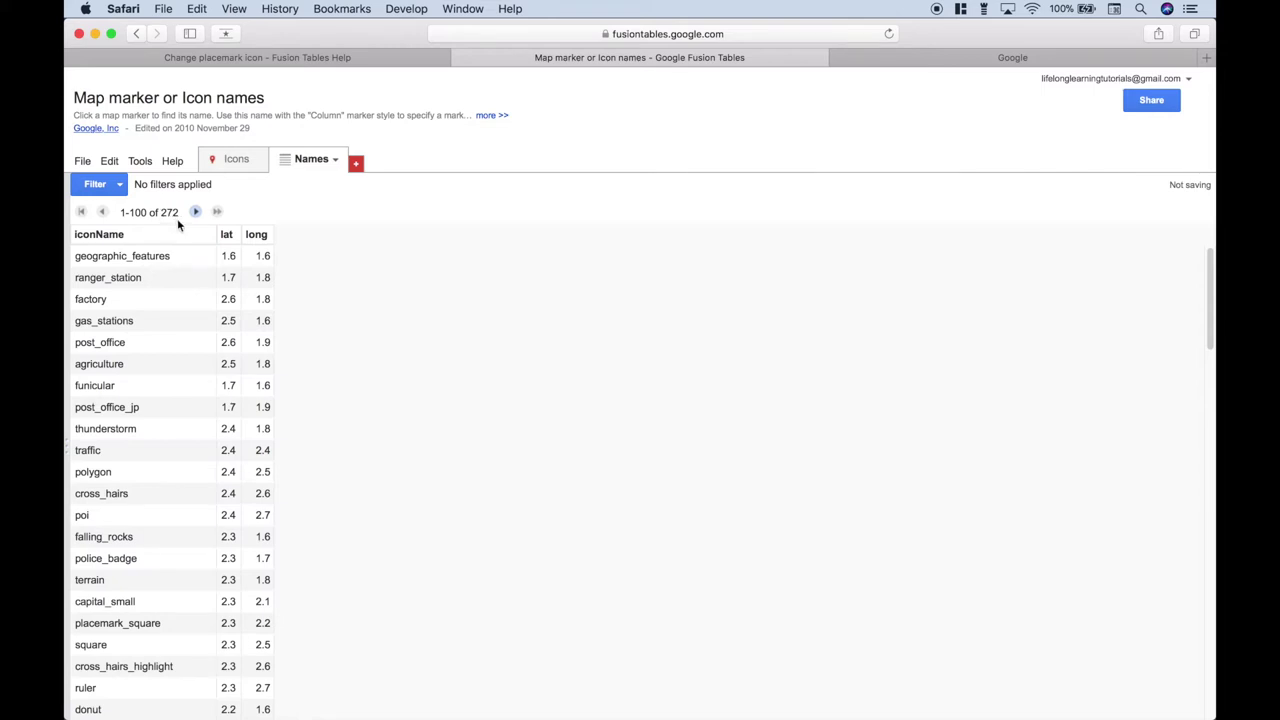
# Select the icon names 1_blue through 10_blue, then clear the selection and switch apps
pyautogui.scroll(-10, 149, 317)
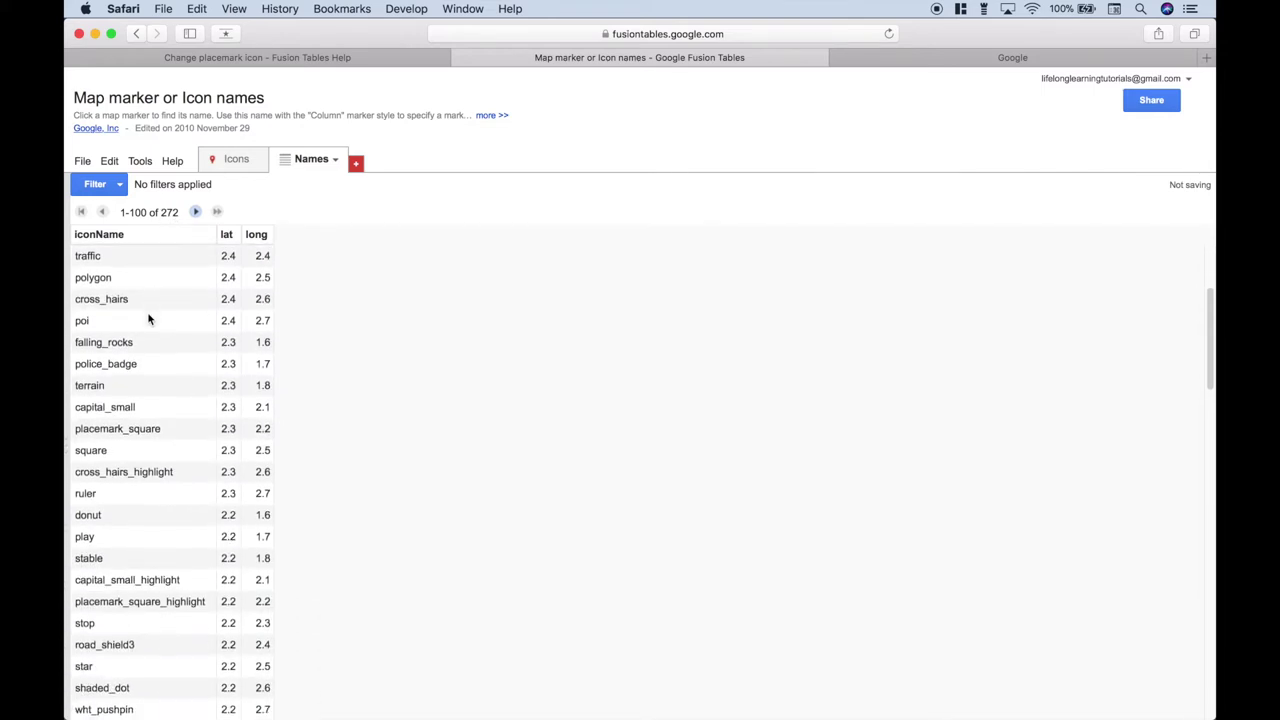
pyautogui.scroll(-1, 149, 318)
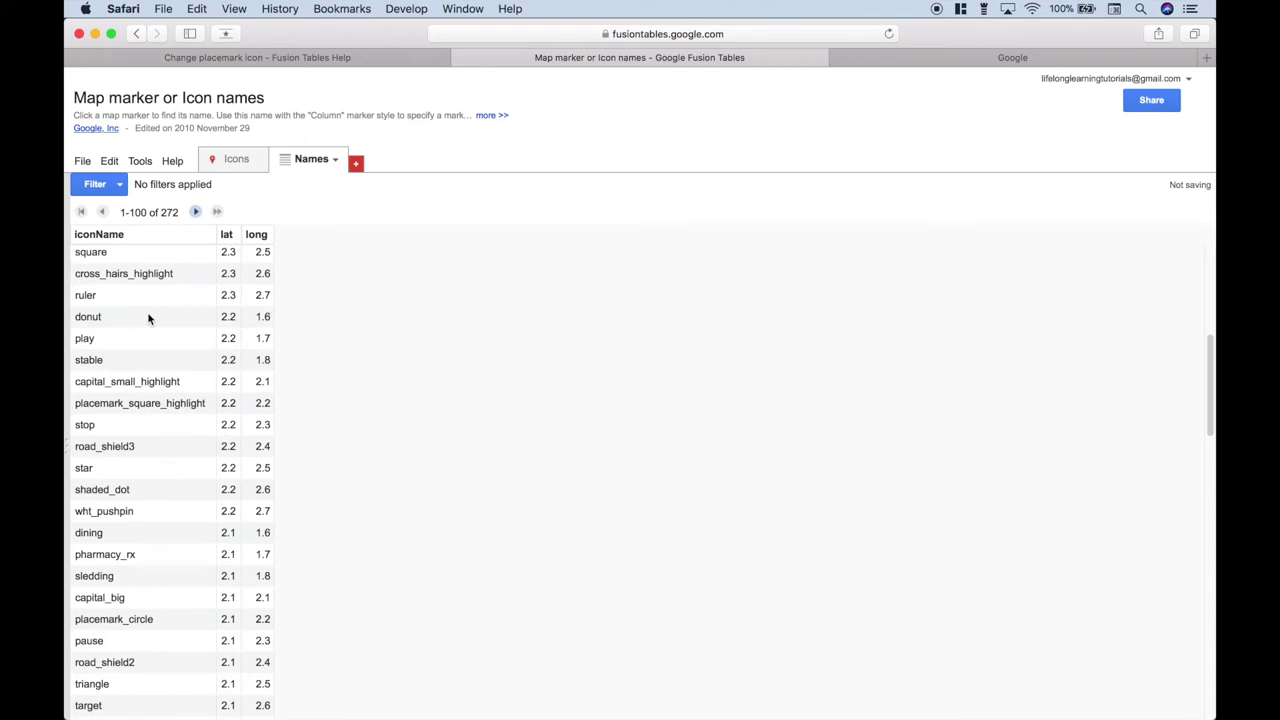
pyautogui.scroll(-8, 149, 318)
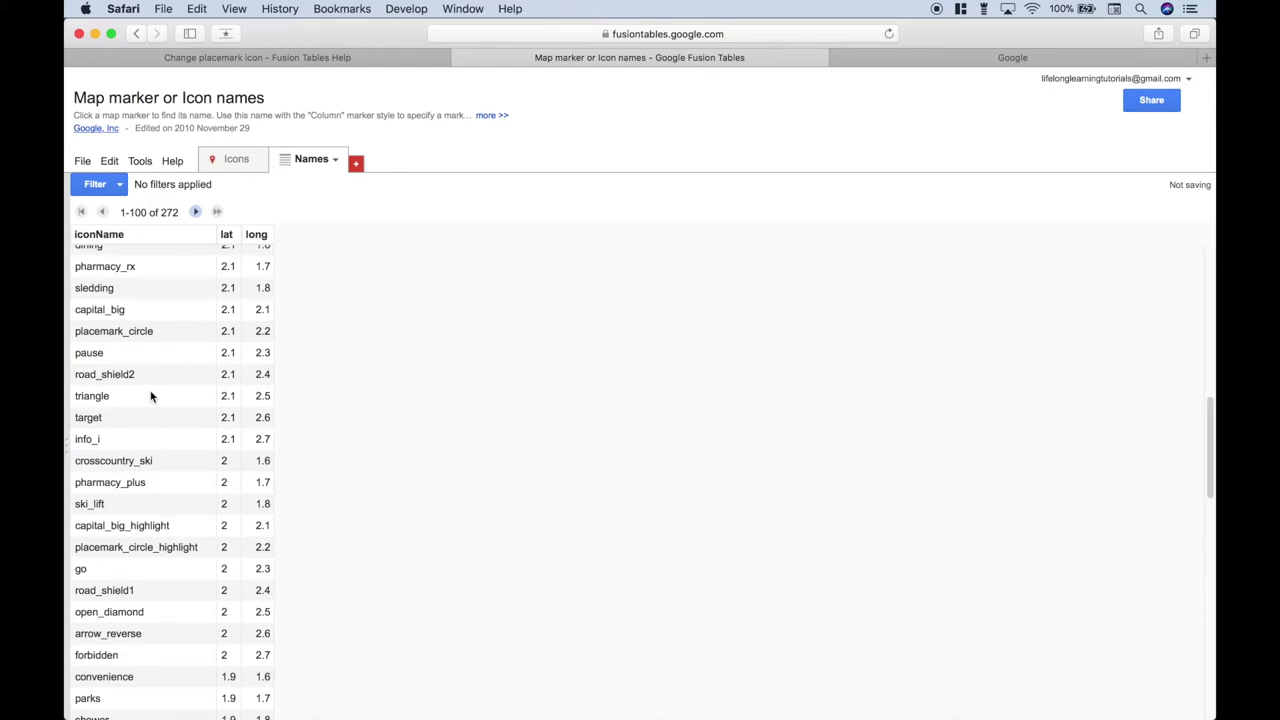
pyautogui.scroll(-12, 151, 397)
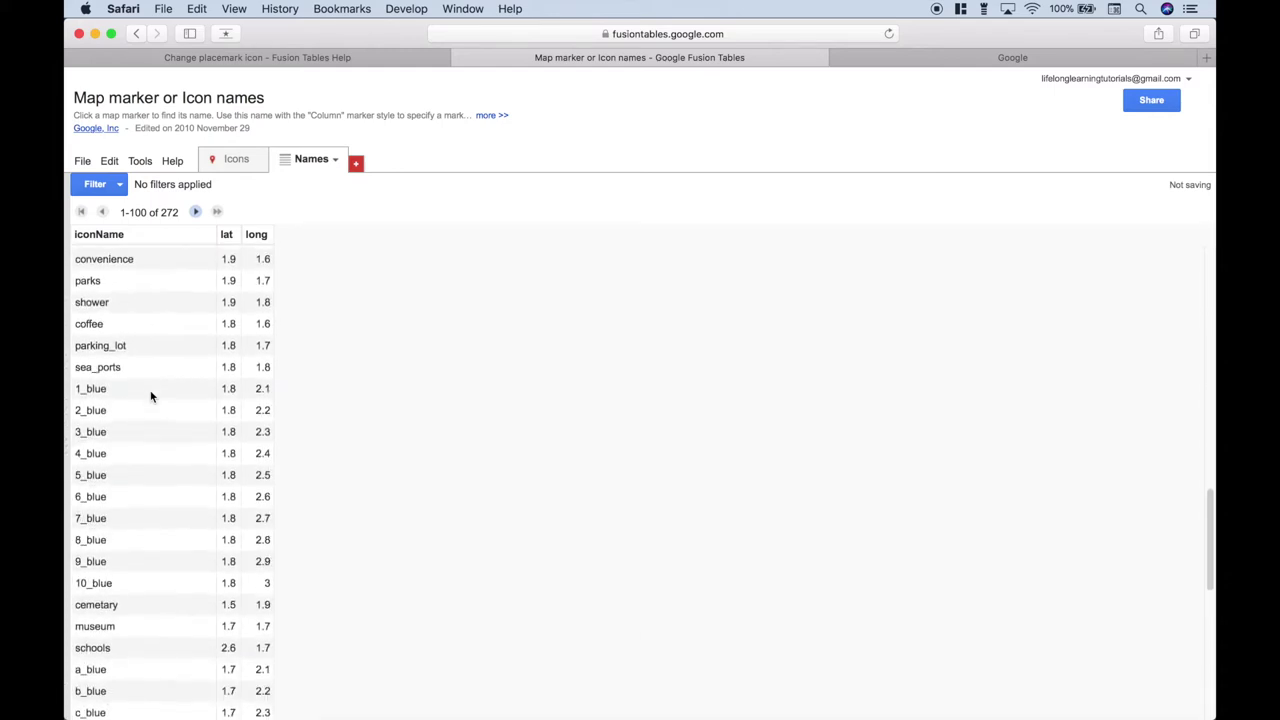
pyautogui.scroll(-1, 151, 397)
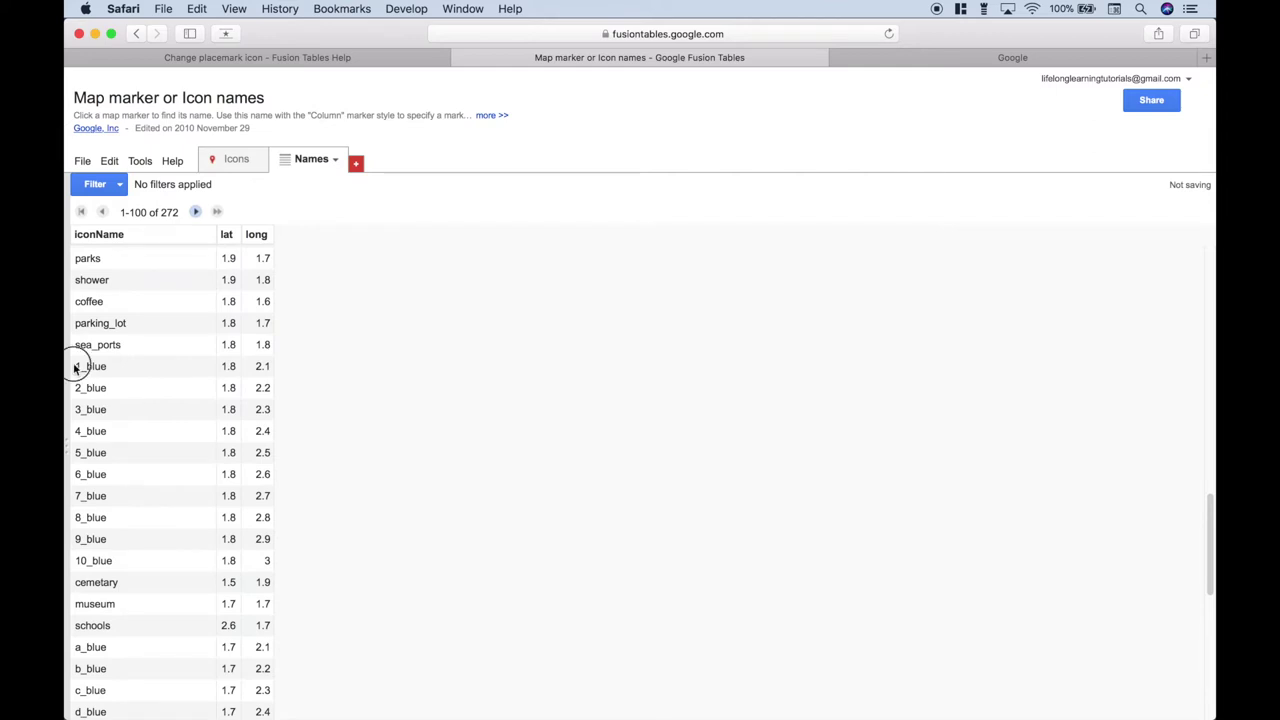
pyautogui.moveTo(77, 366); pyautogui.dragTo(271, 560)
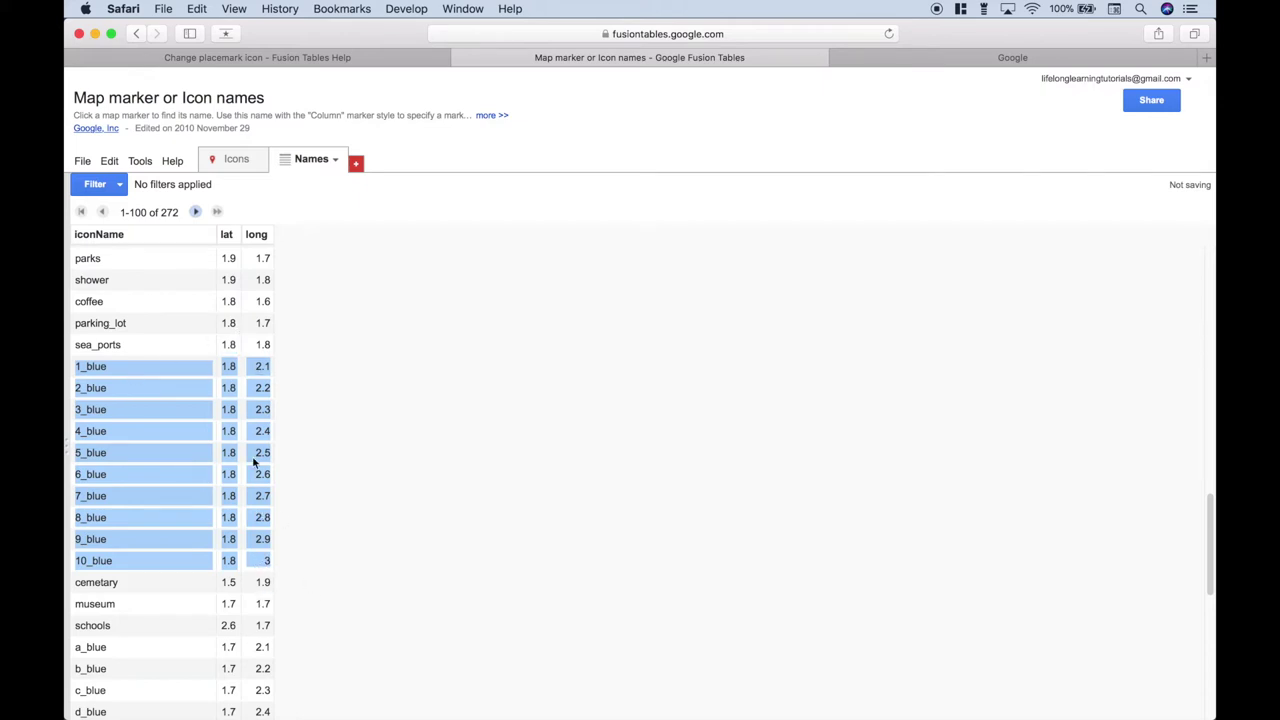
pyautogui.click(190, 477)
pyautogui.press('super+Tab')
pyautogui.press('super+Tab')
pyautogui.press('super+Tab')
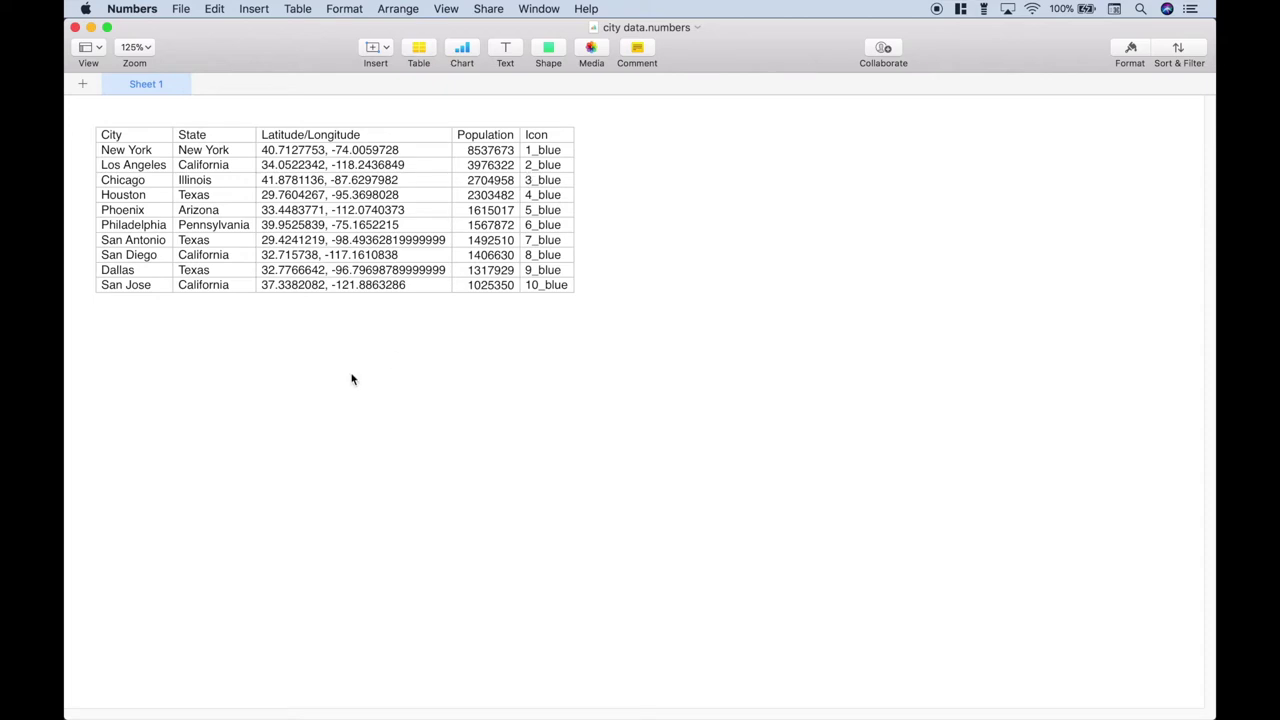
# Open Numbers' File menu with the city data table showing
pyautogui.click(179, 8)
# Export the table as a CSV named 'city data' to the Desktop and select it there
pyautogui.moveTo(200, 176)
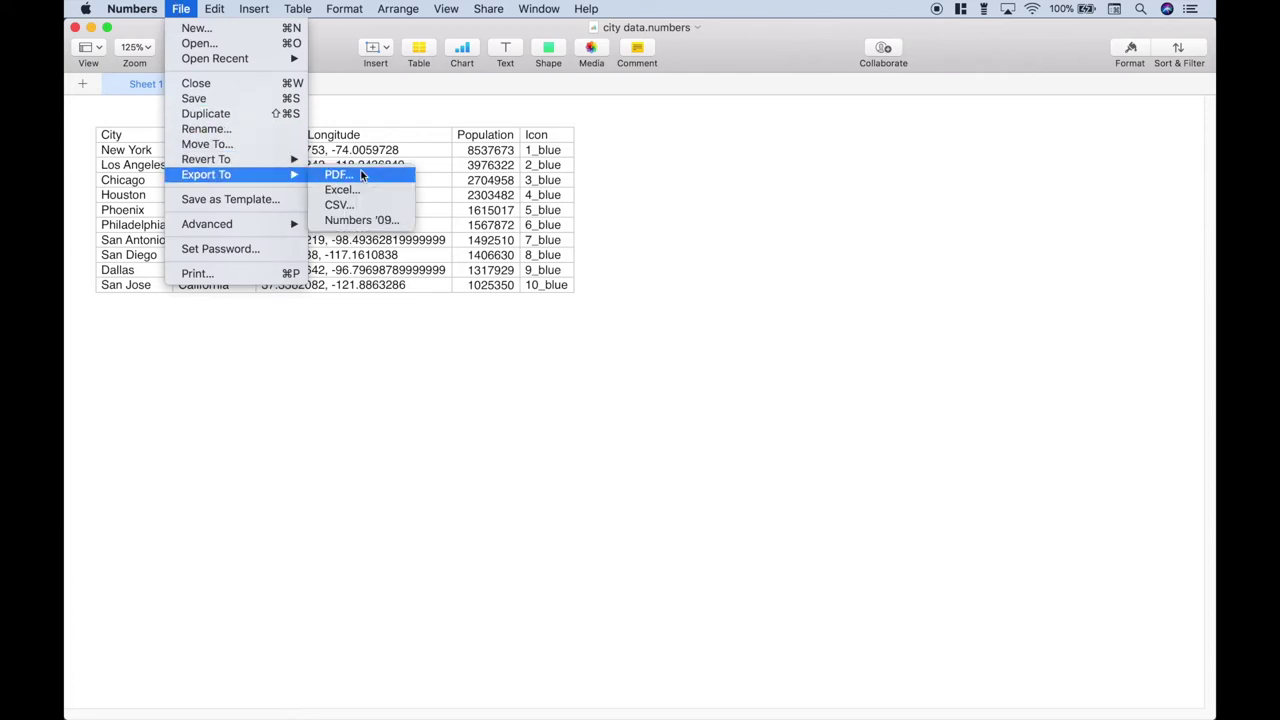
pyautogui.click(362, 206)
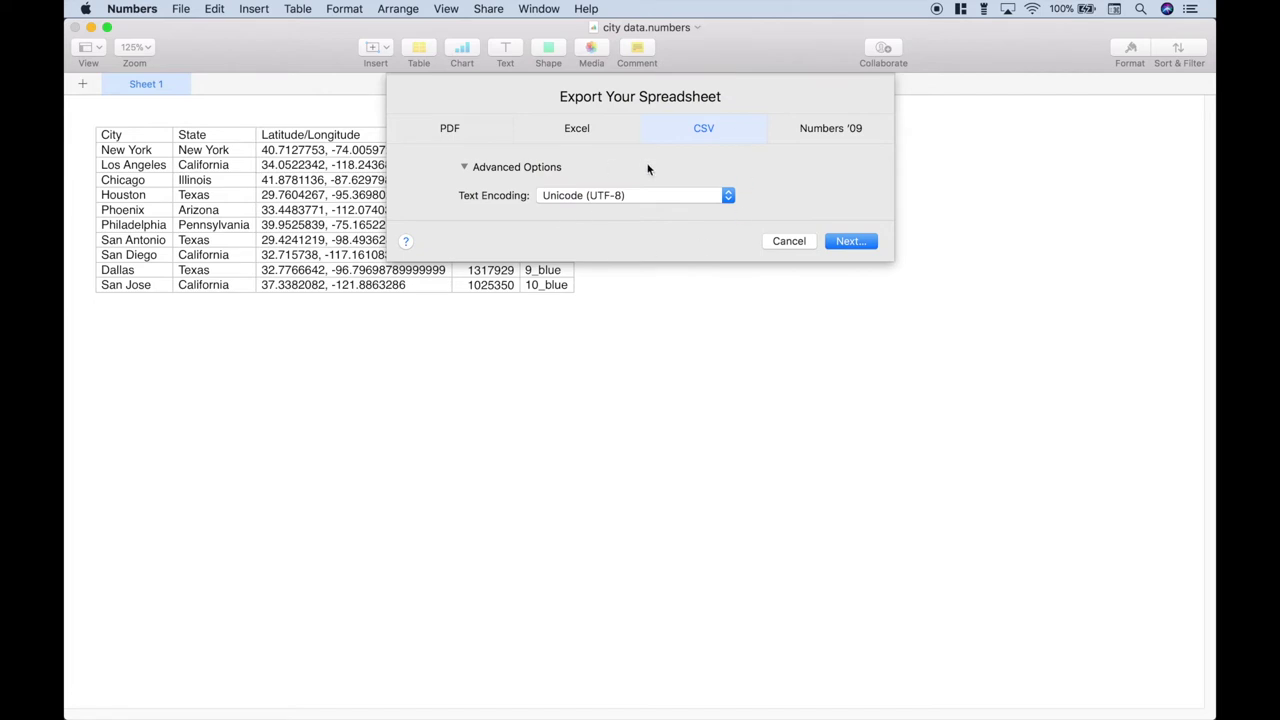
pyautogui.click(849, 245)
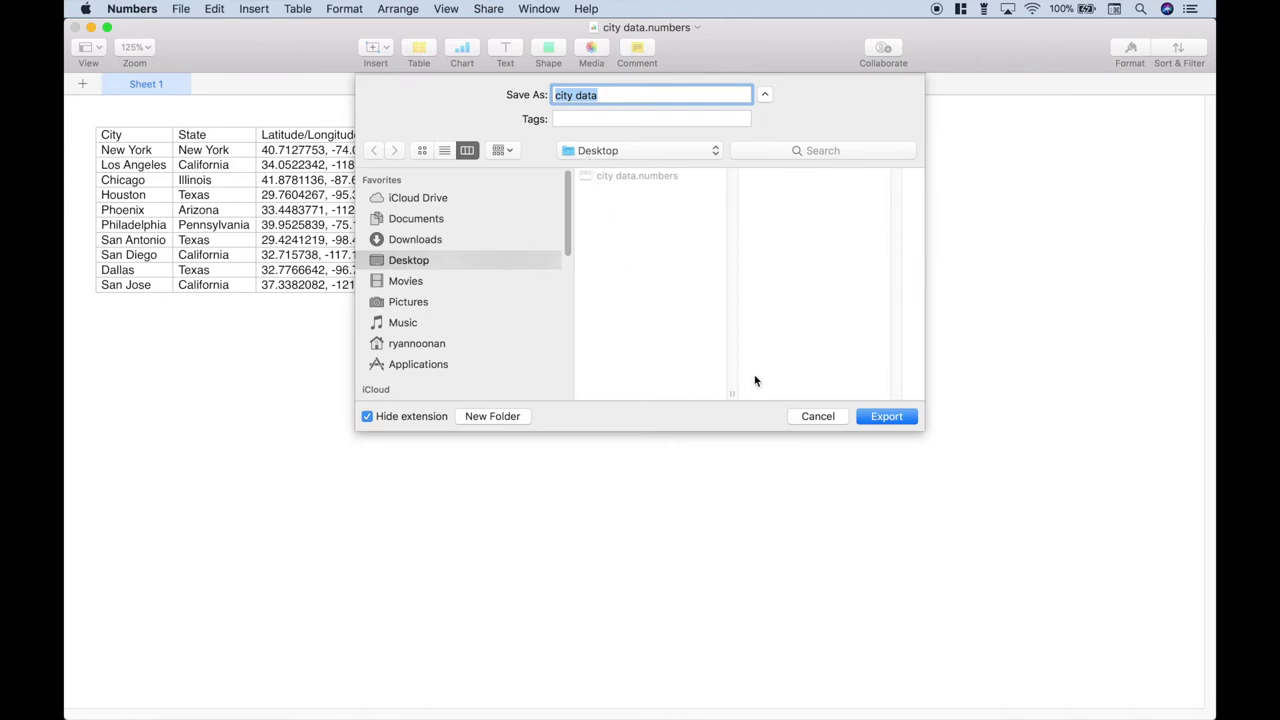
pyautogui.click(879, 420)
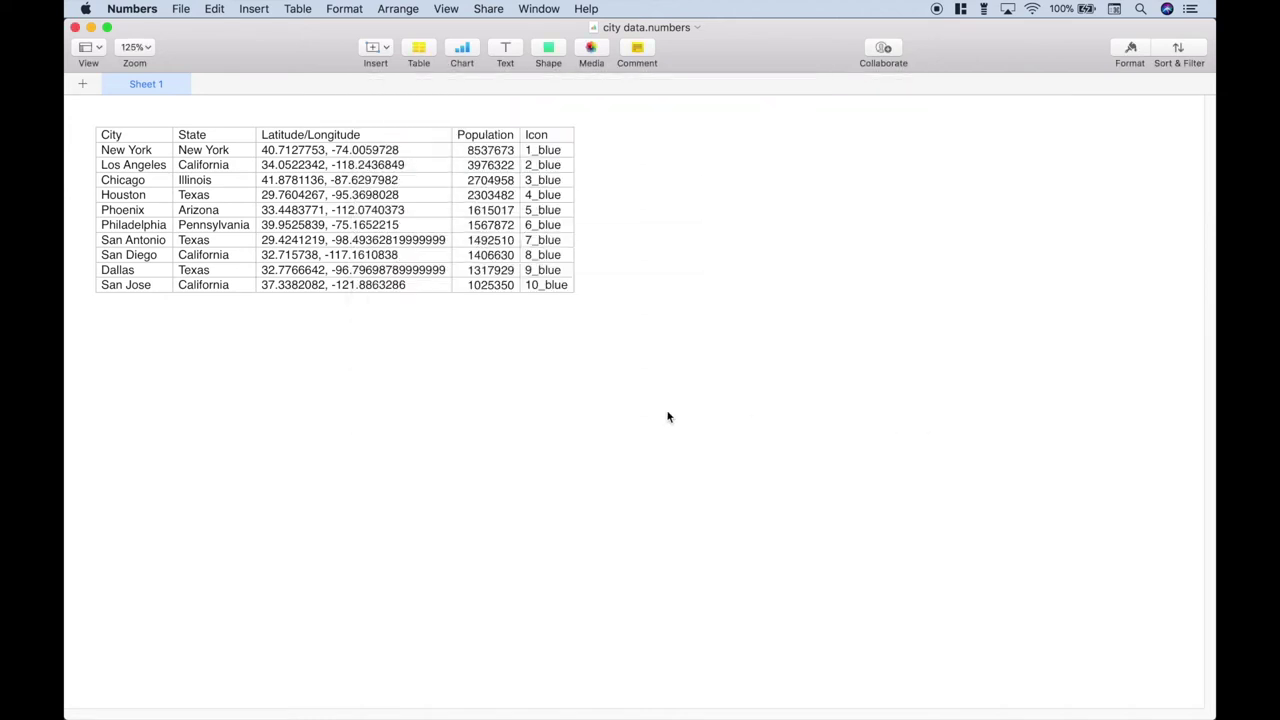
pyautogui.press('F11')
pyautogui.click(1150, 244)
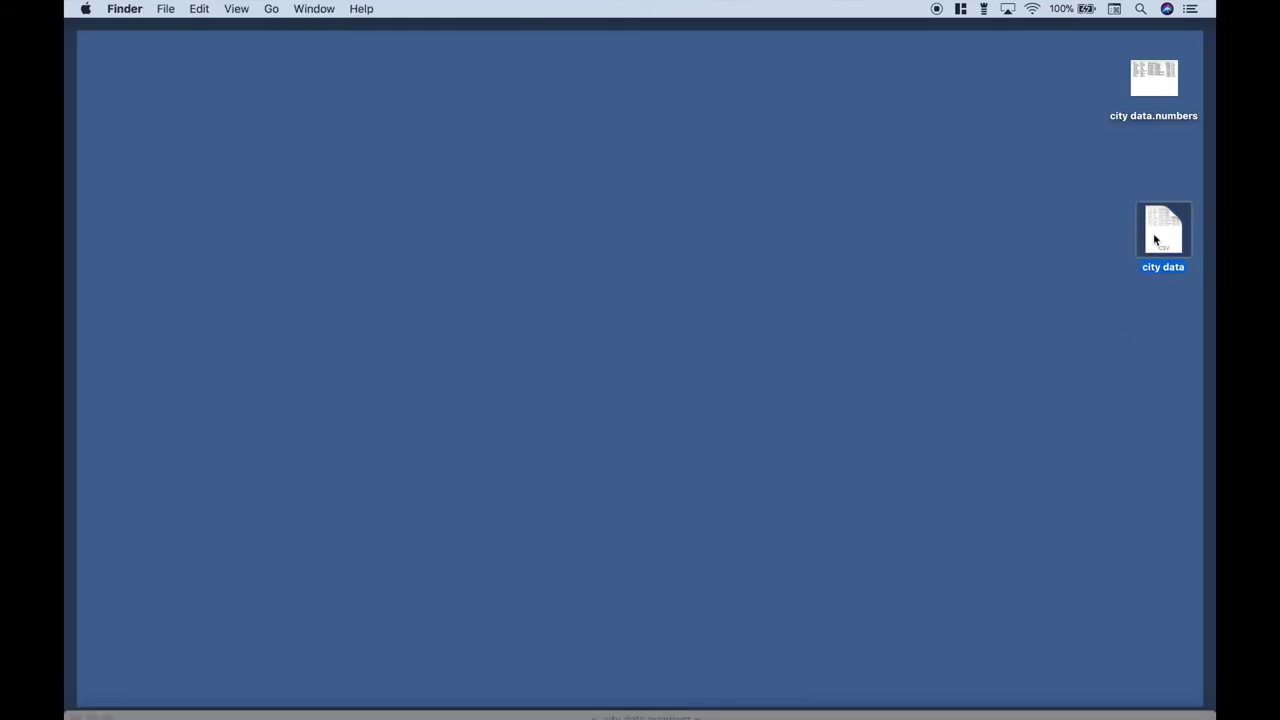
# Quick Look the city data CSV to check its cities and icon names, then return to Safari
pyautogui.press('space')
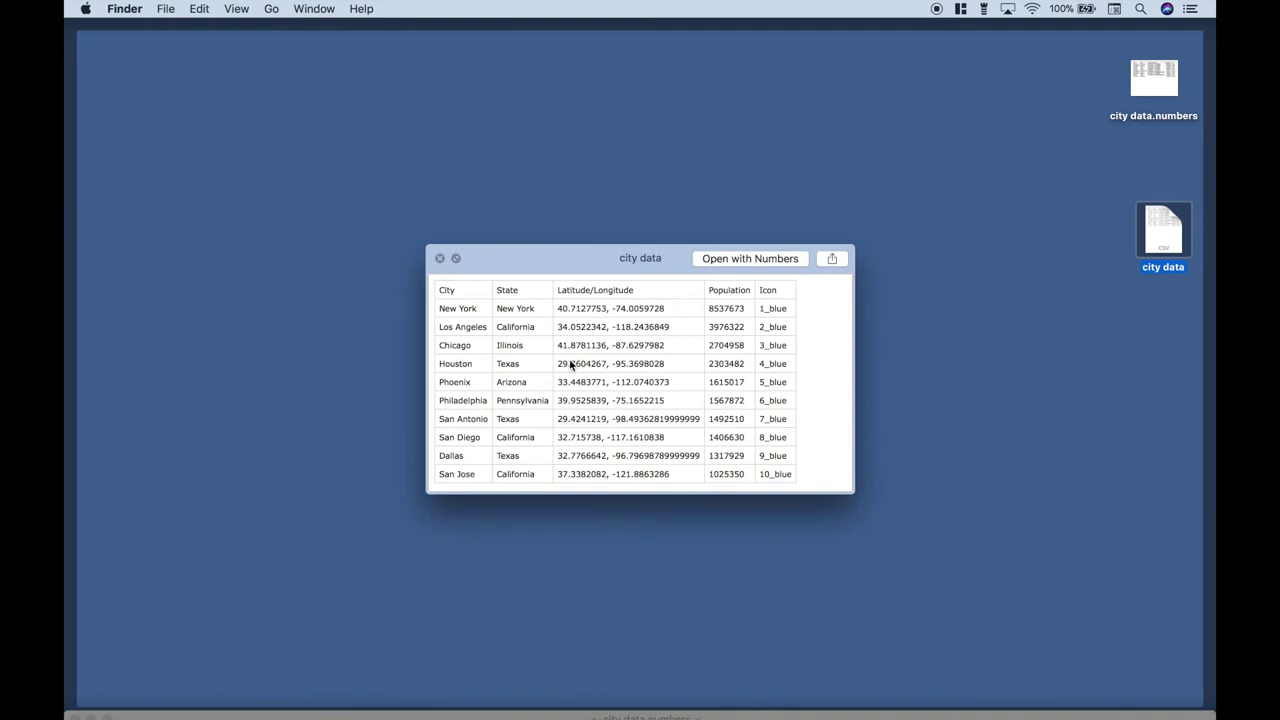
pyautogui.press('super+o')
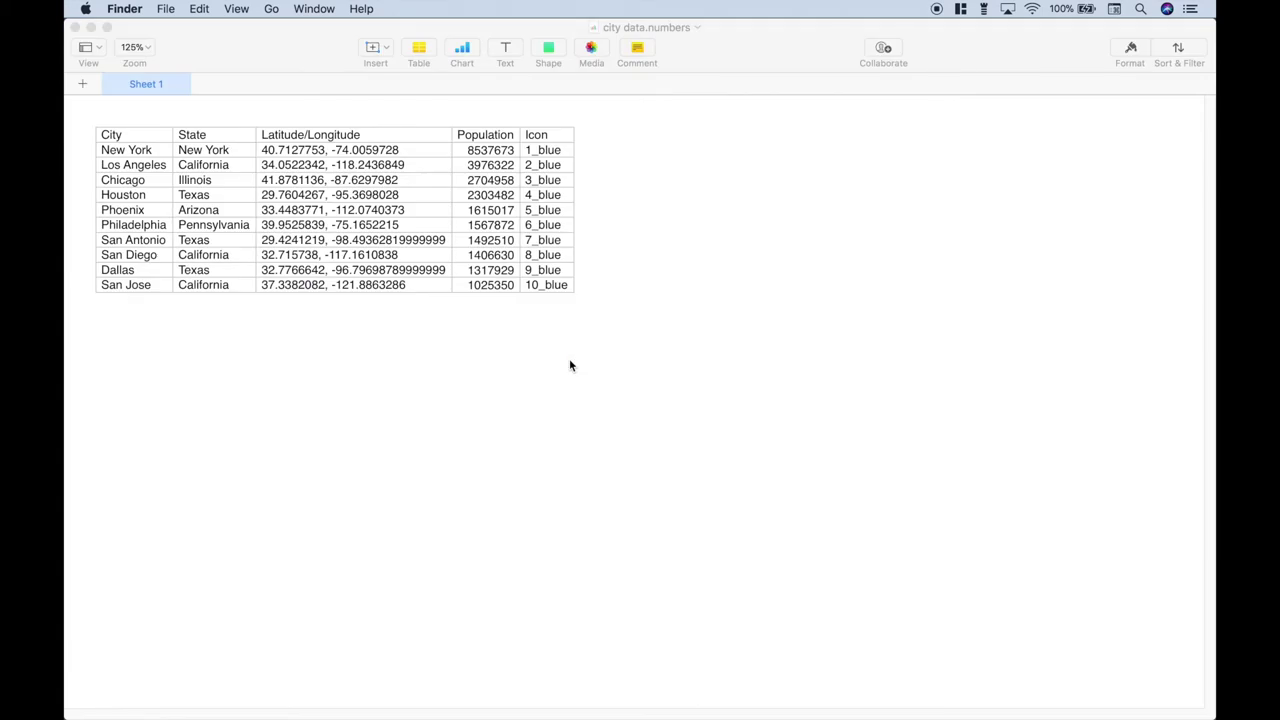
pyautogui.press('super+Tab')
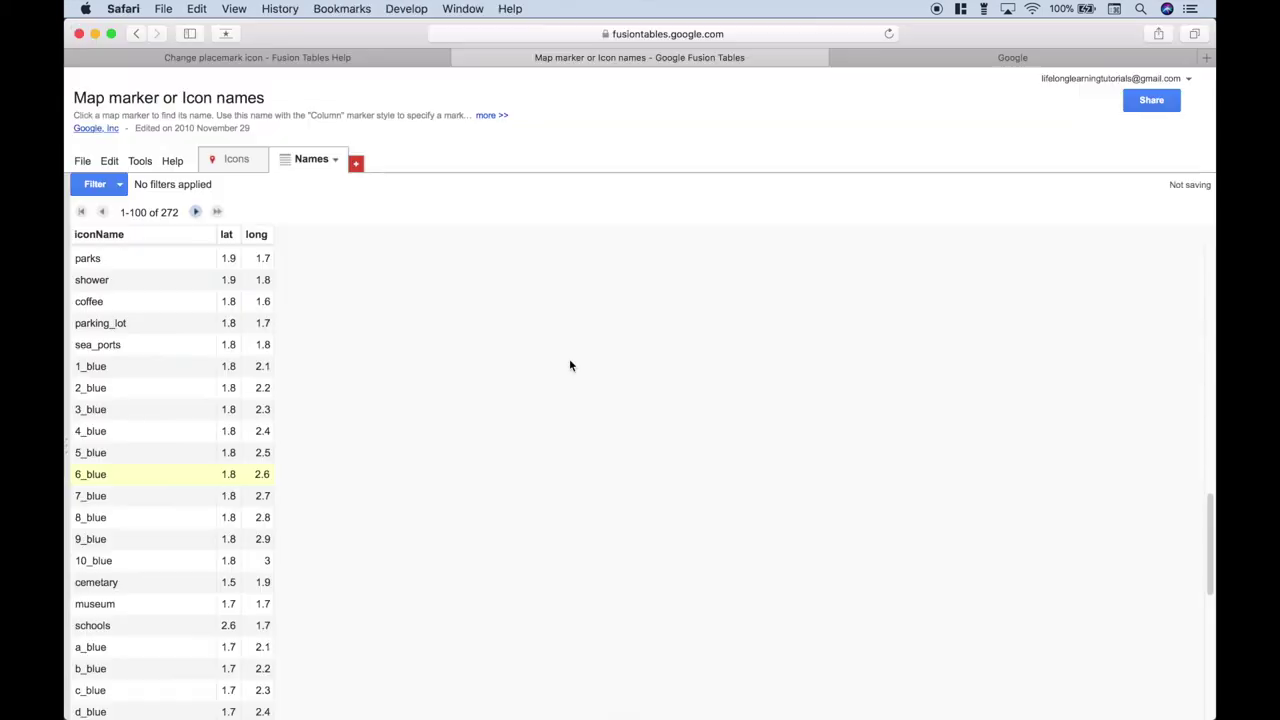
pyautogui.click(888, 58)
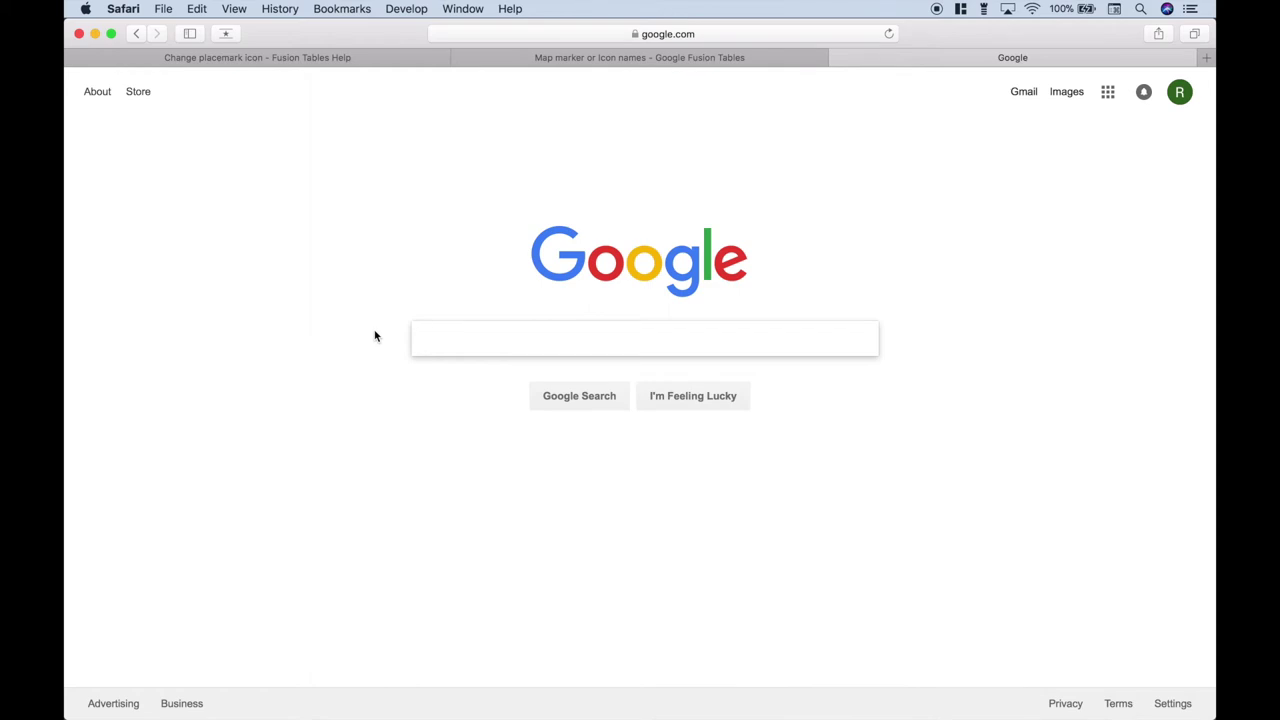
# Open Google Drive from the Google apps menu and reveal the New > More submenu
pyautogui.click(1108, 95)
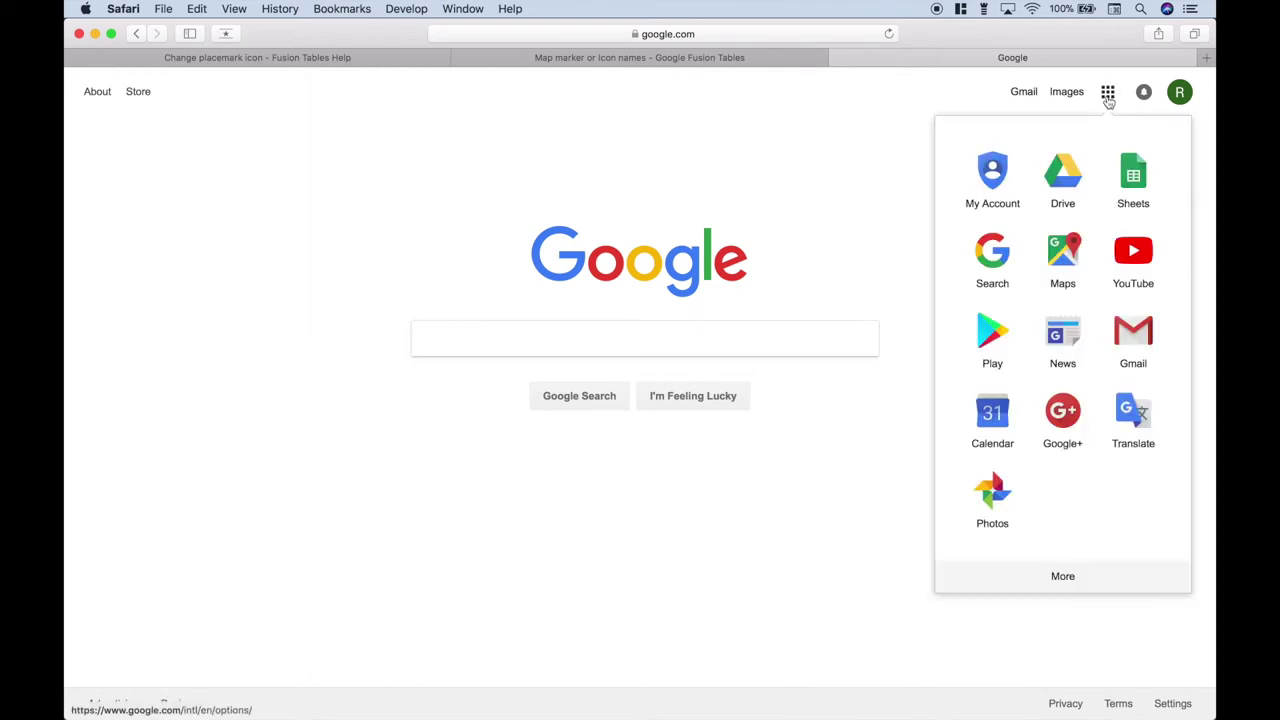
pyautogui.click(1065, 178)
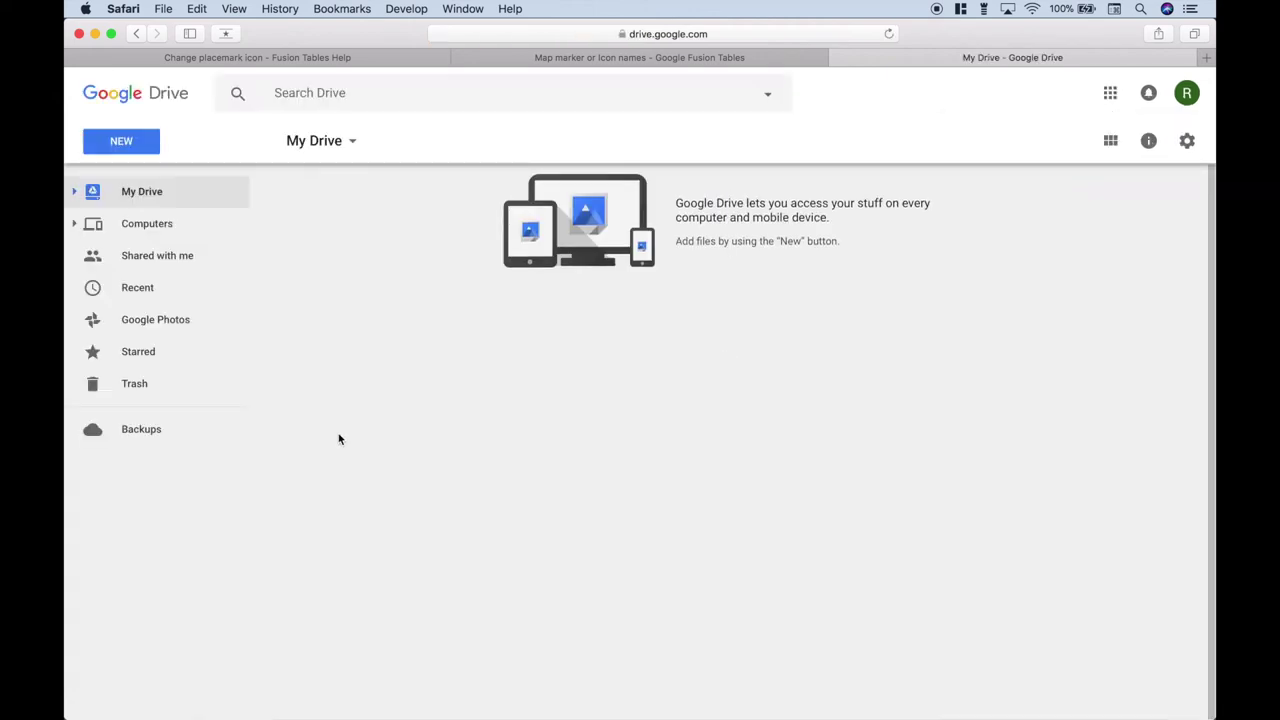
pyautogui.click(119, 144)
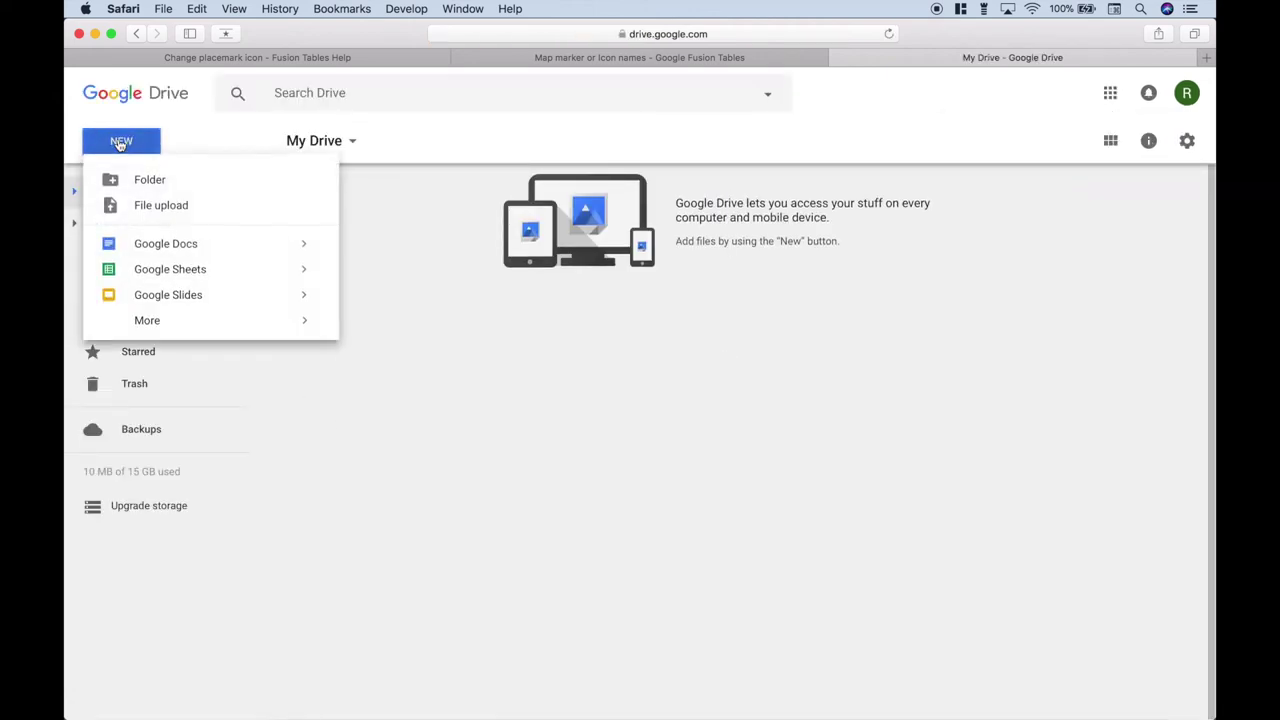
pyautogui.moveTo(148, 323)
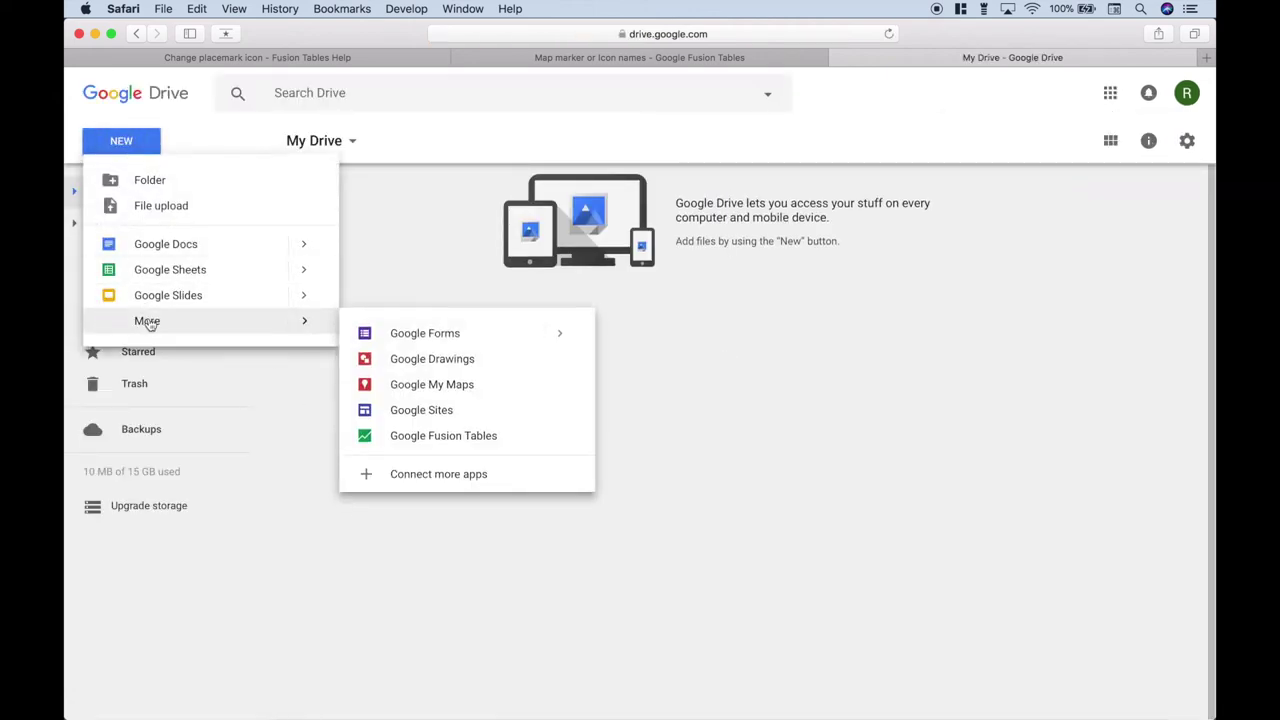
# Create a new Fusion Table by importing the Desktop 'city data' CSV with default settings
pyautogui.click(434, 440)
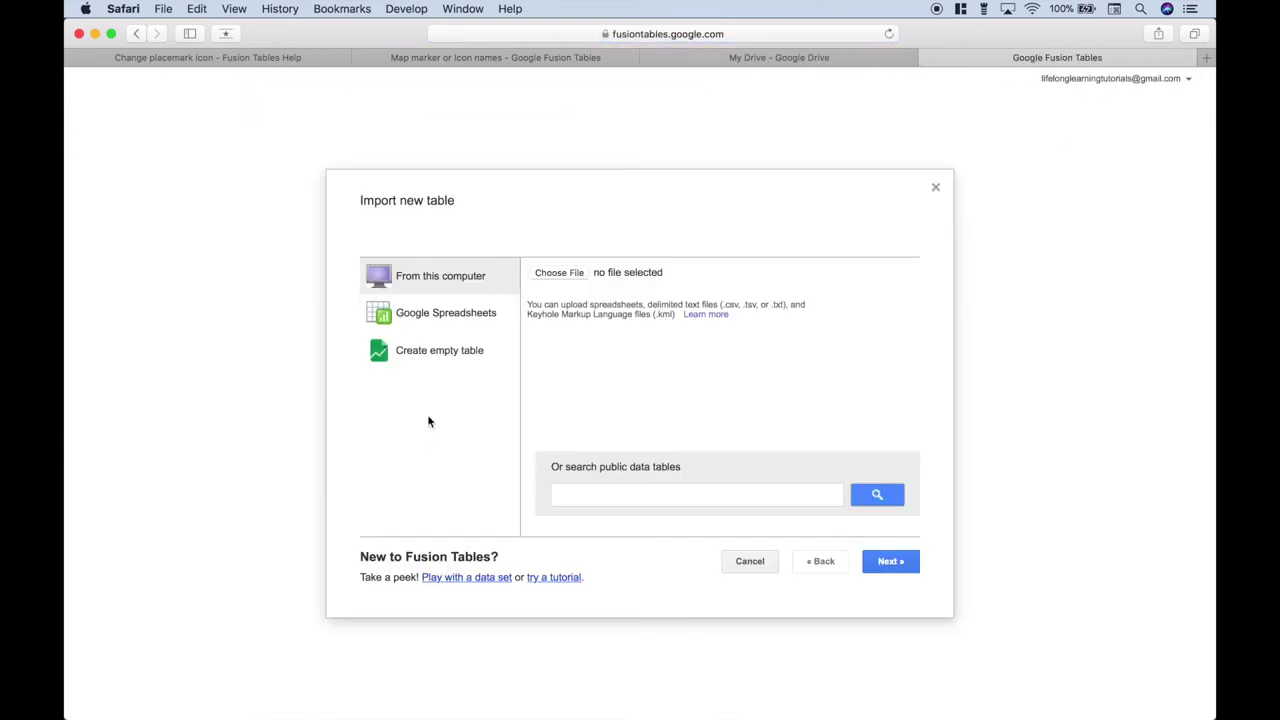
pyautogui.click(556, 274)
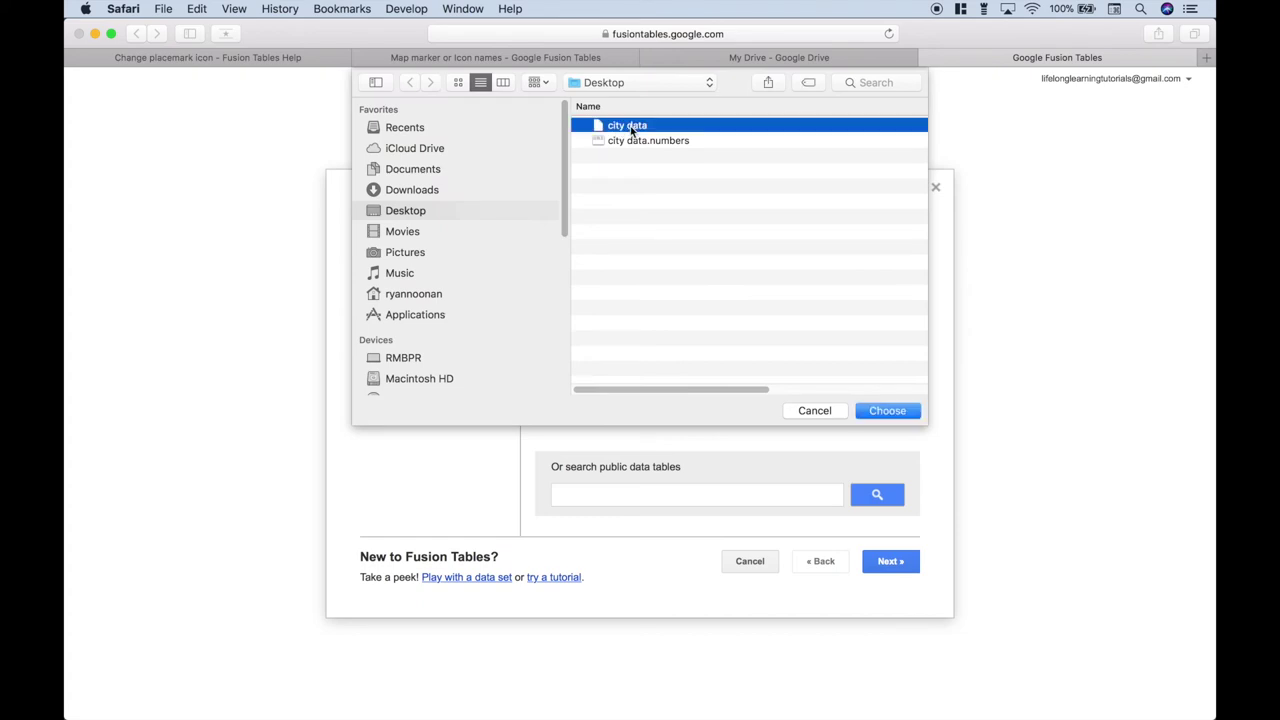
pyautogui.click(876, 411)
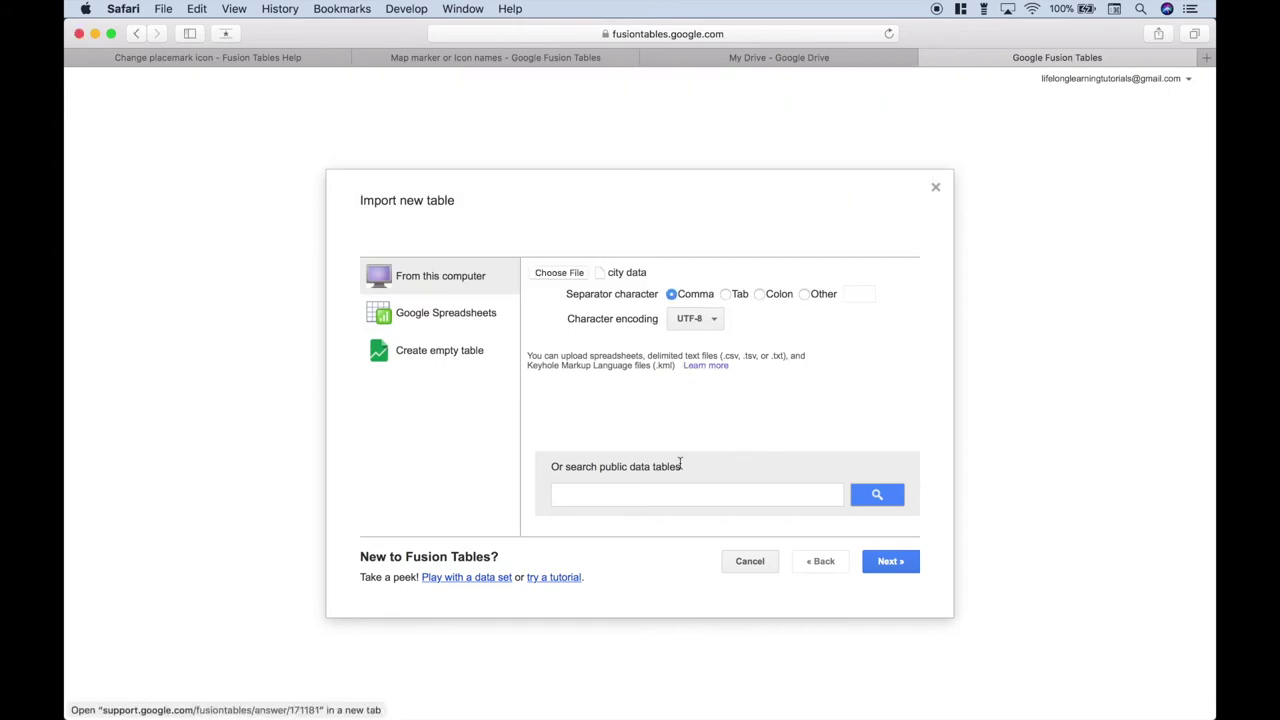
pyautogui.click(889, 565)
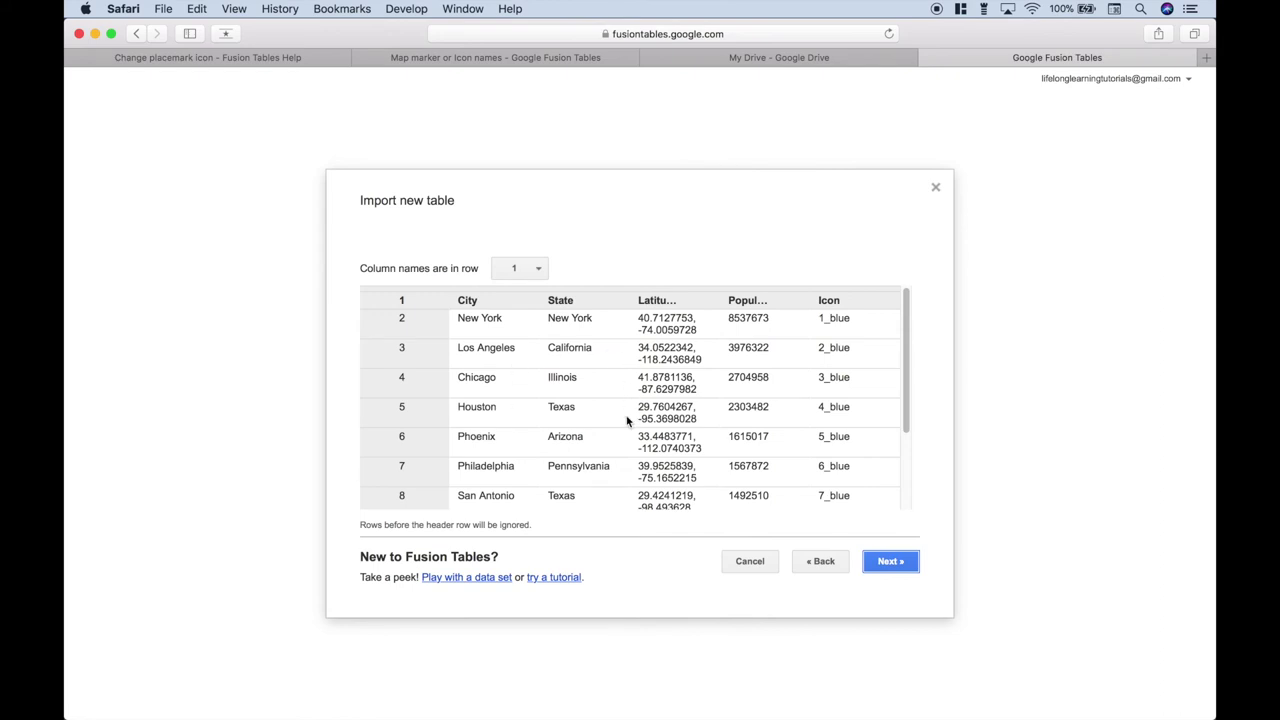
pyautogui.click(888, 568)
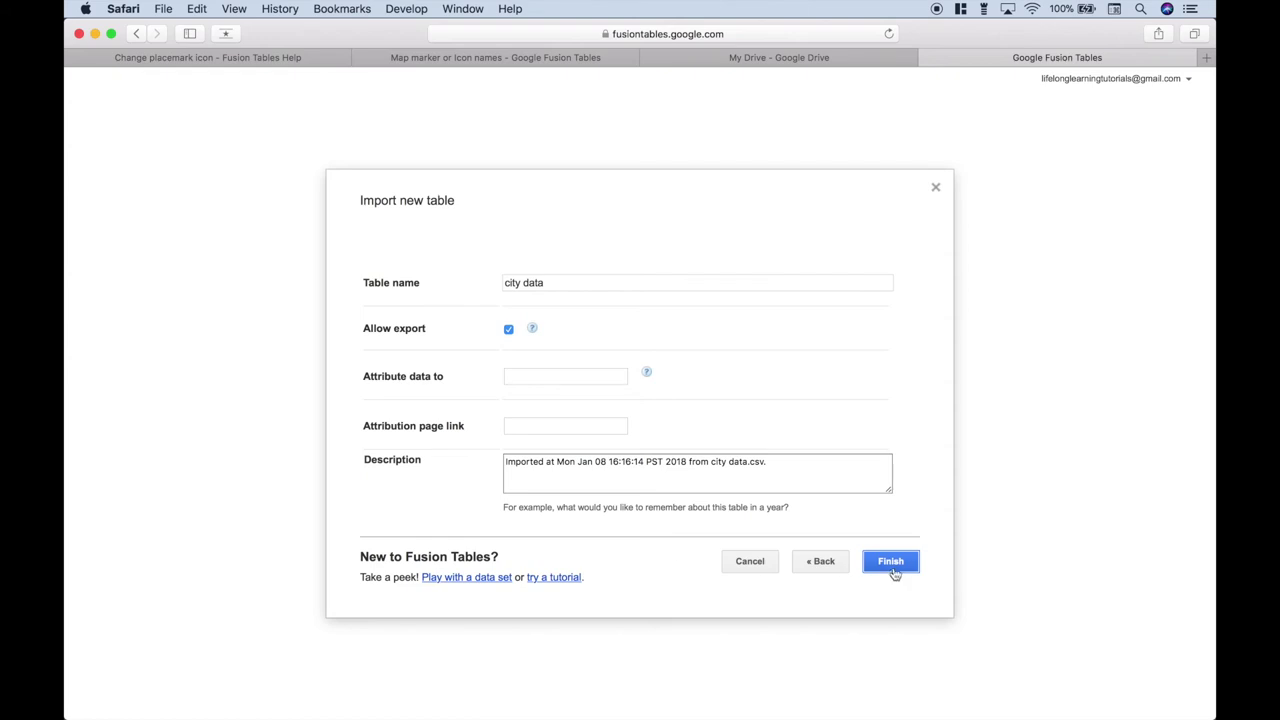
pyautogui.click(893, 571)
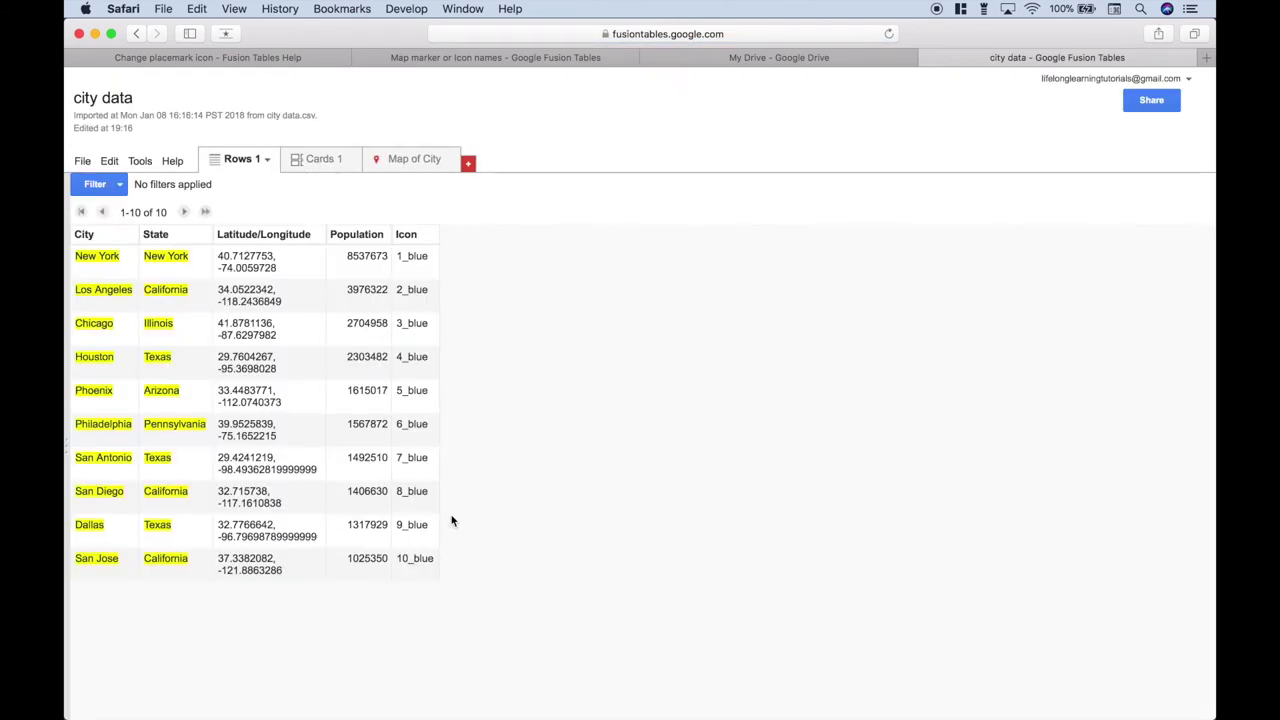
# In the Map of City tab, try Latitude/Longitude as location, then revert to City
pyautogui.click(413, 163)
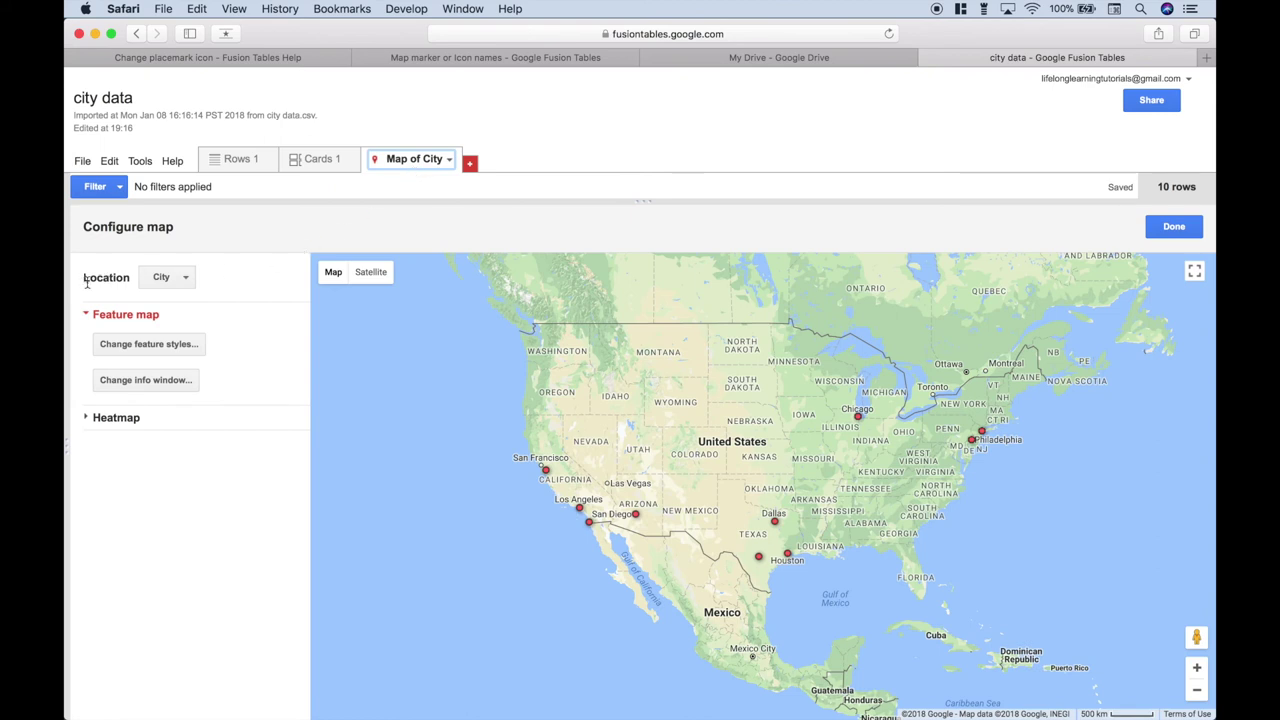
pyautogui.click(185, 280)
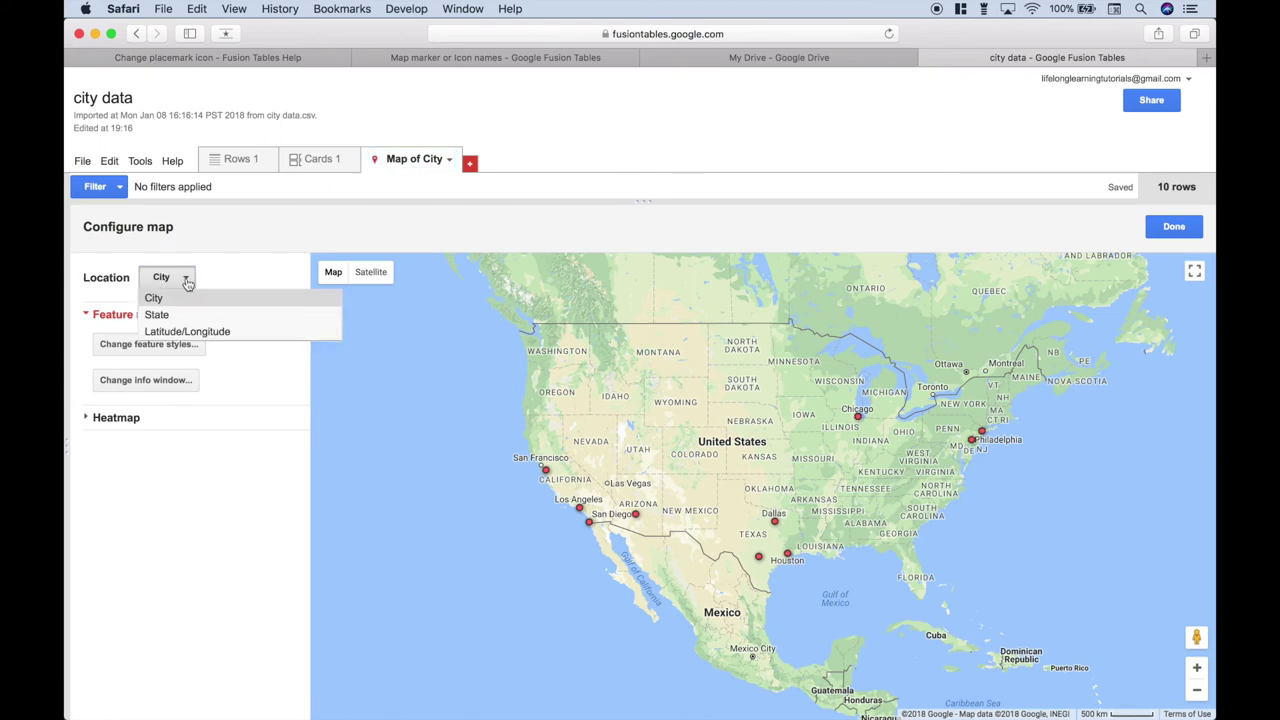
pyautogui.click(189, 337)
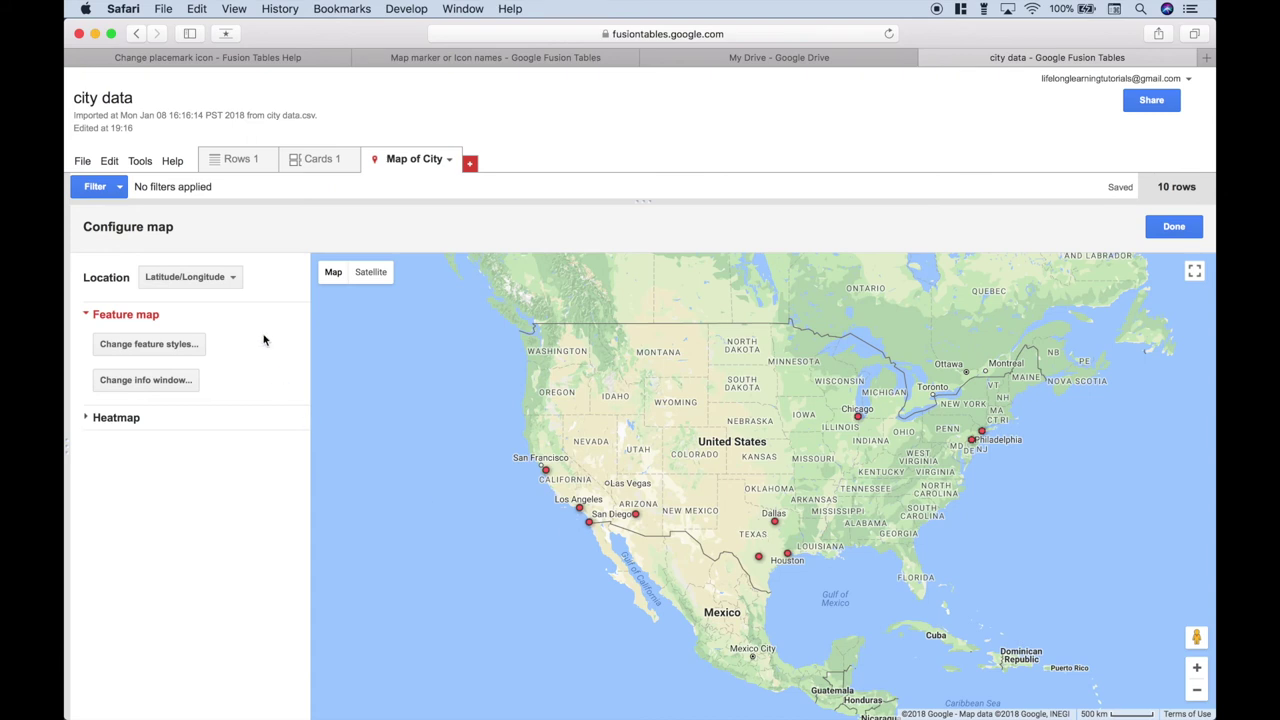
pyautogui.click(233, 279)
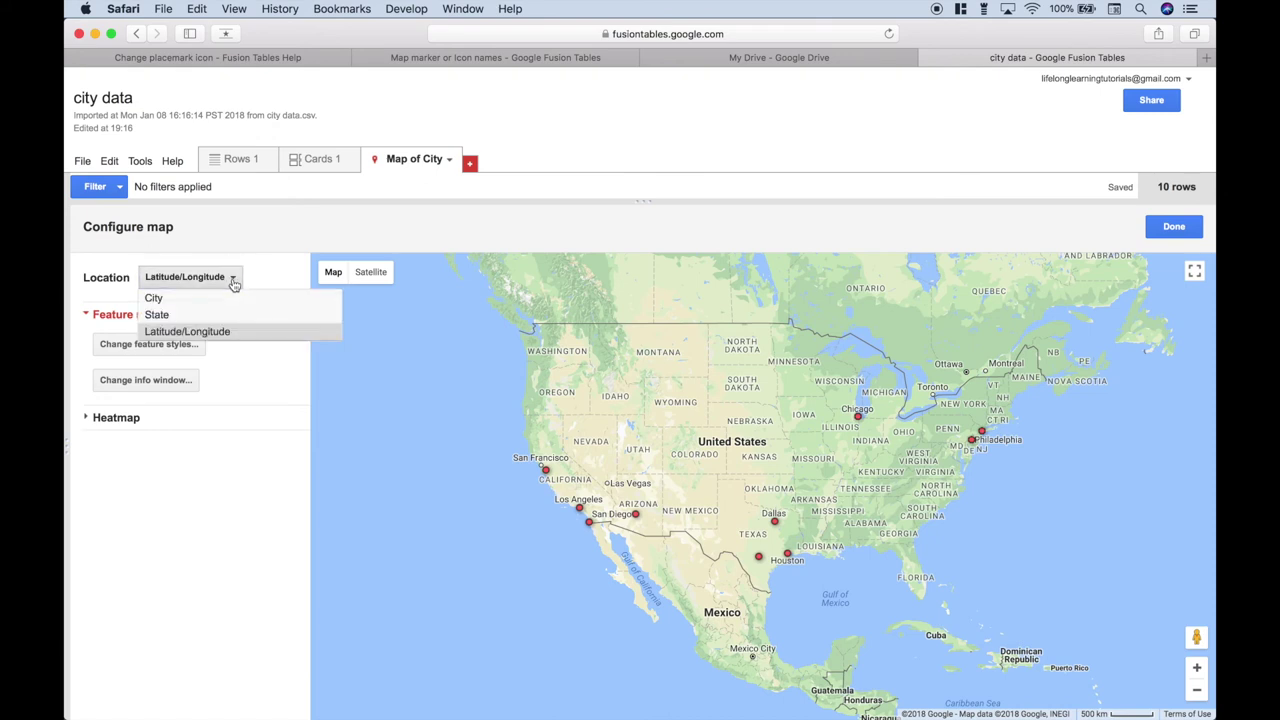
pyautogui.click(155, 298)
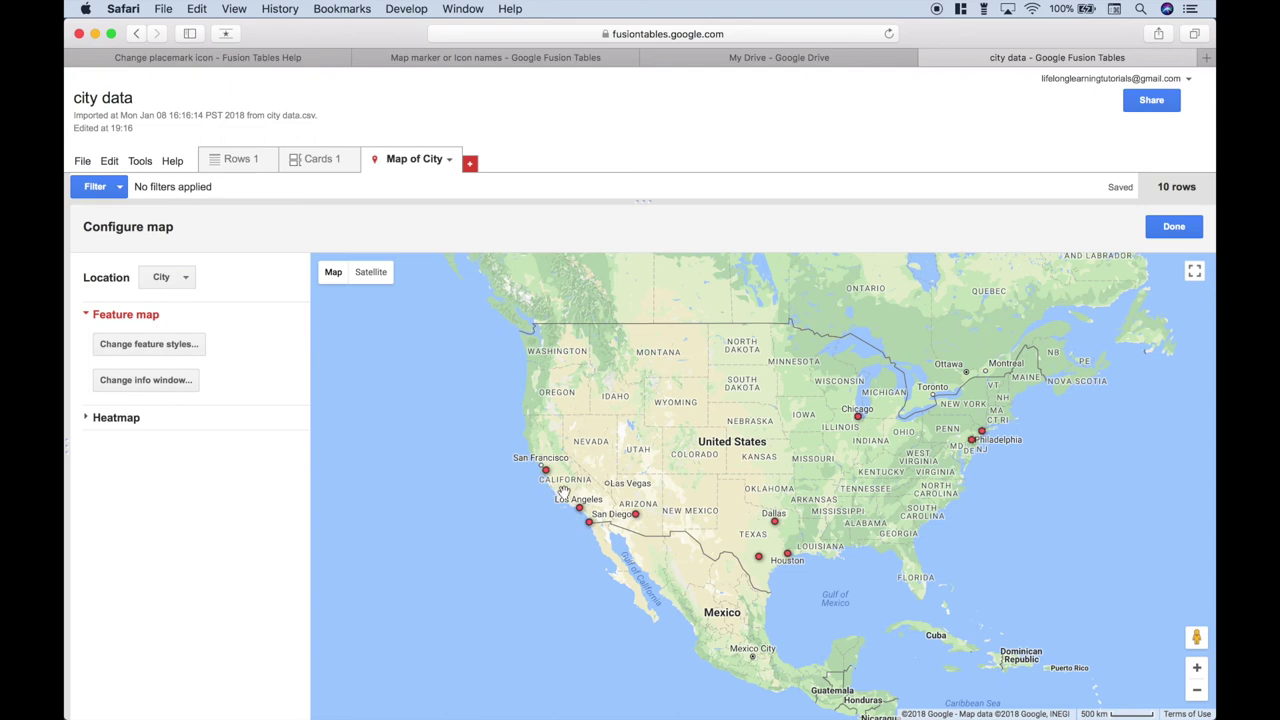
pyautogui.click(149, 345)
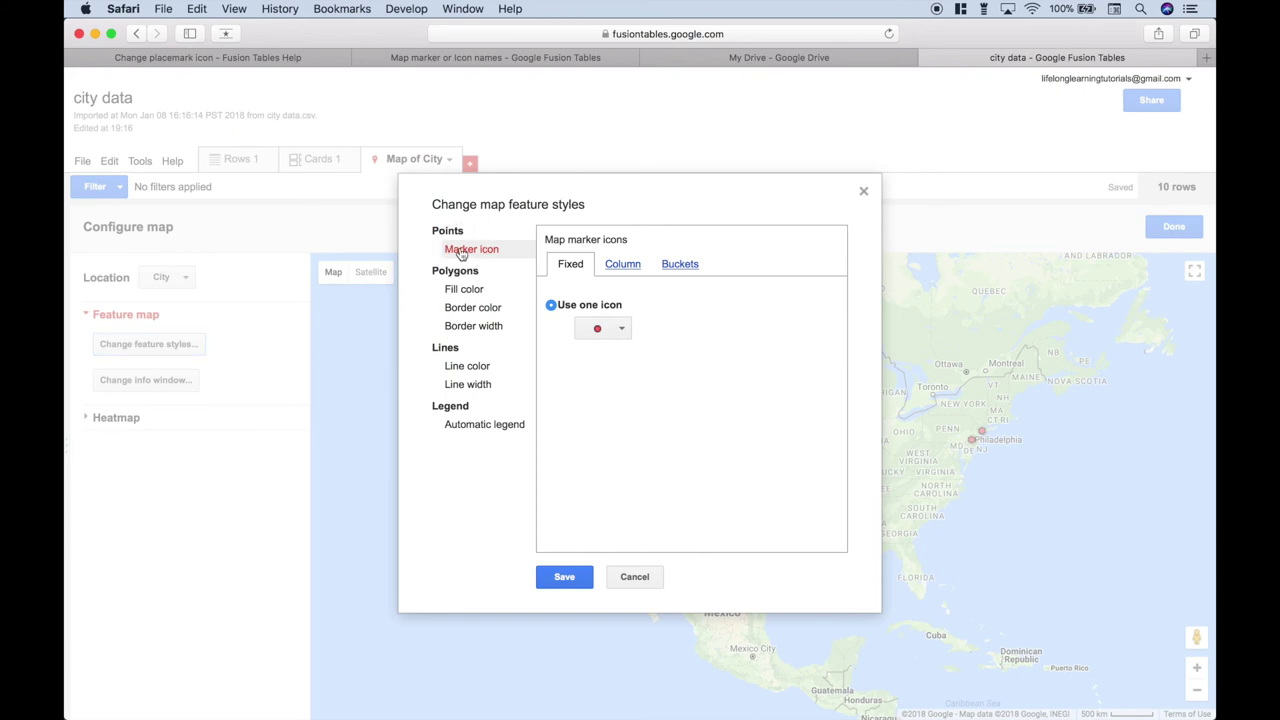
# Make marker icons come from the Icon column, then switch to the Numbers spreadsheet
pyautogui.click(622, 266)
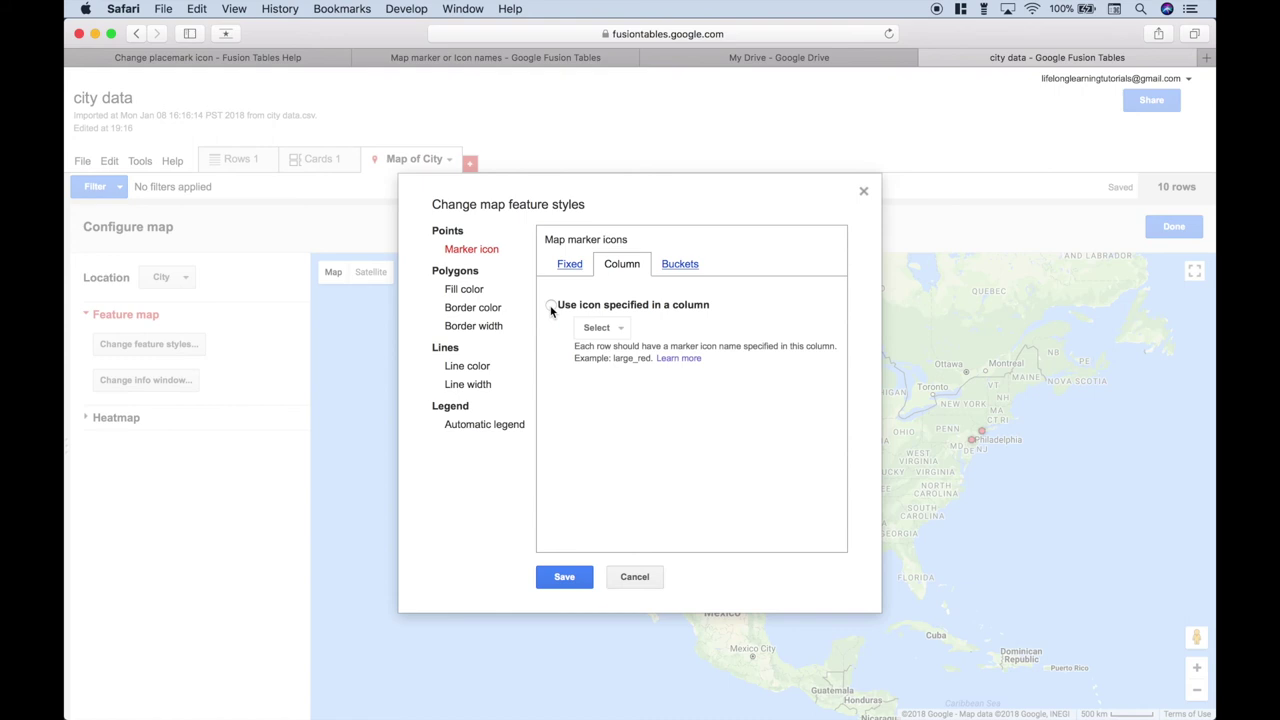
pyautogui.click(550, 306)
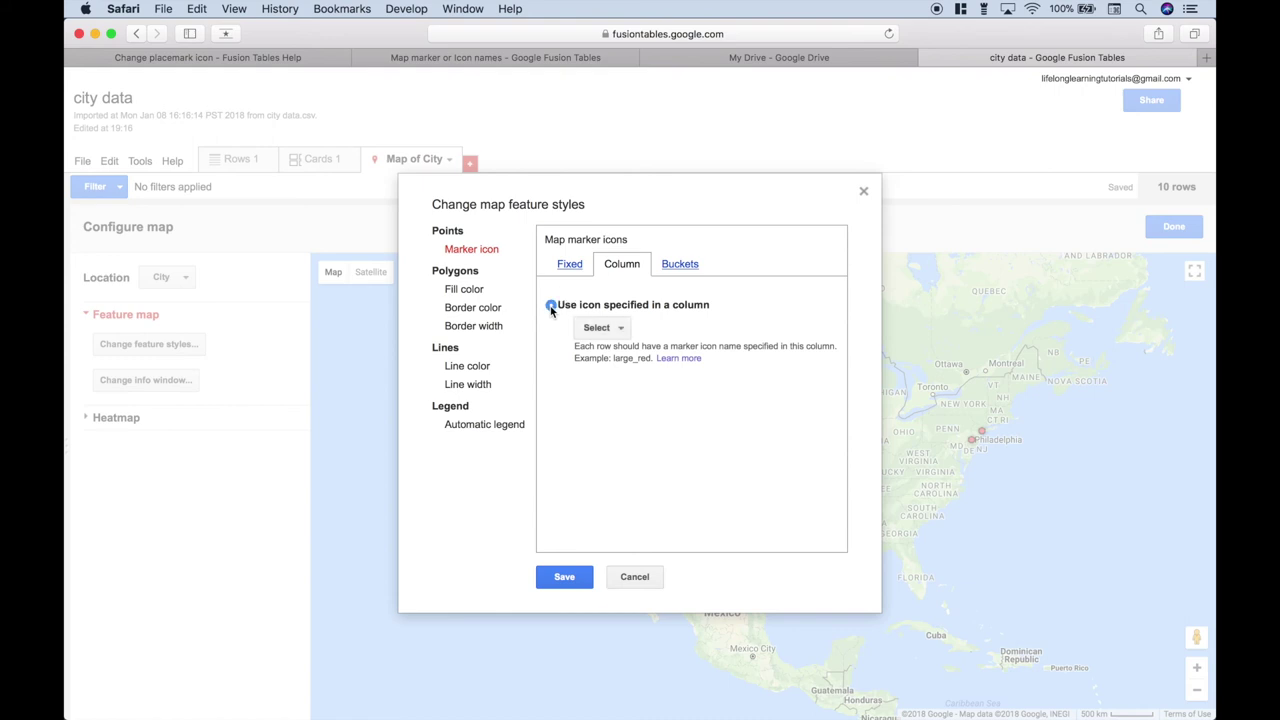
pyautogui.click(622, 329)
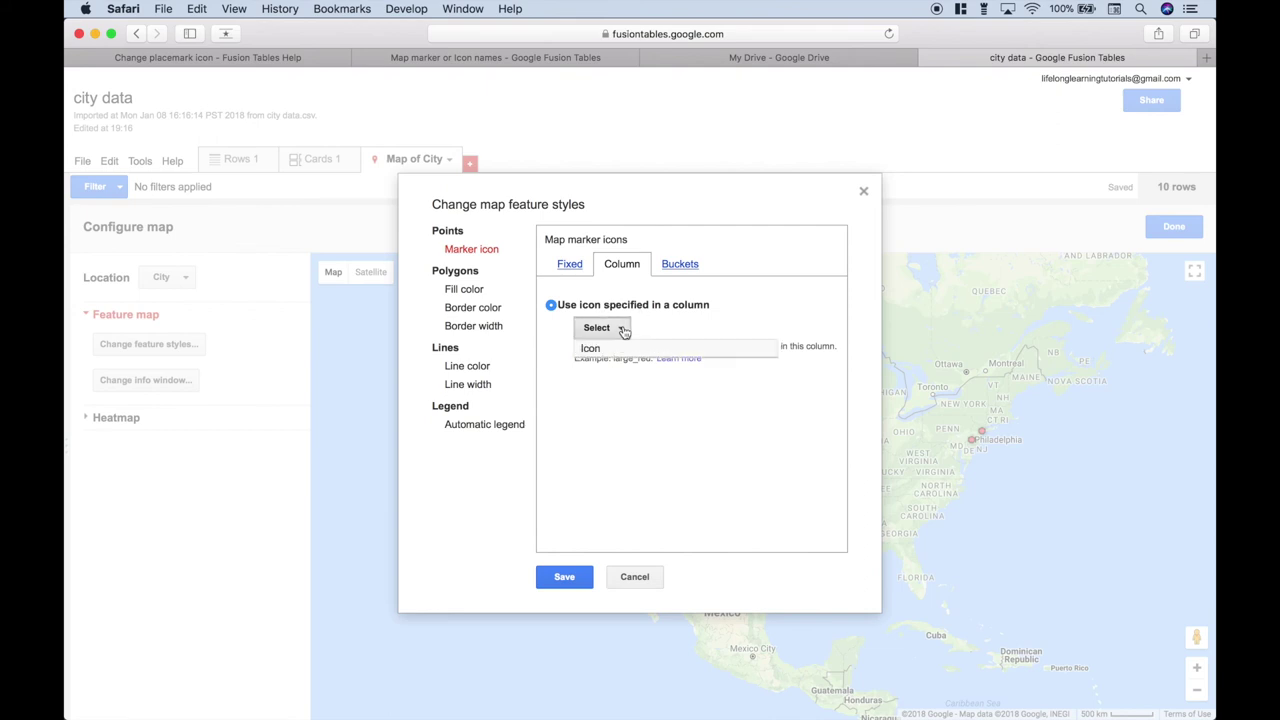
pyautogui.click(594, 350)
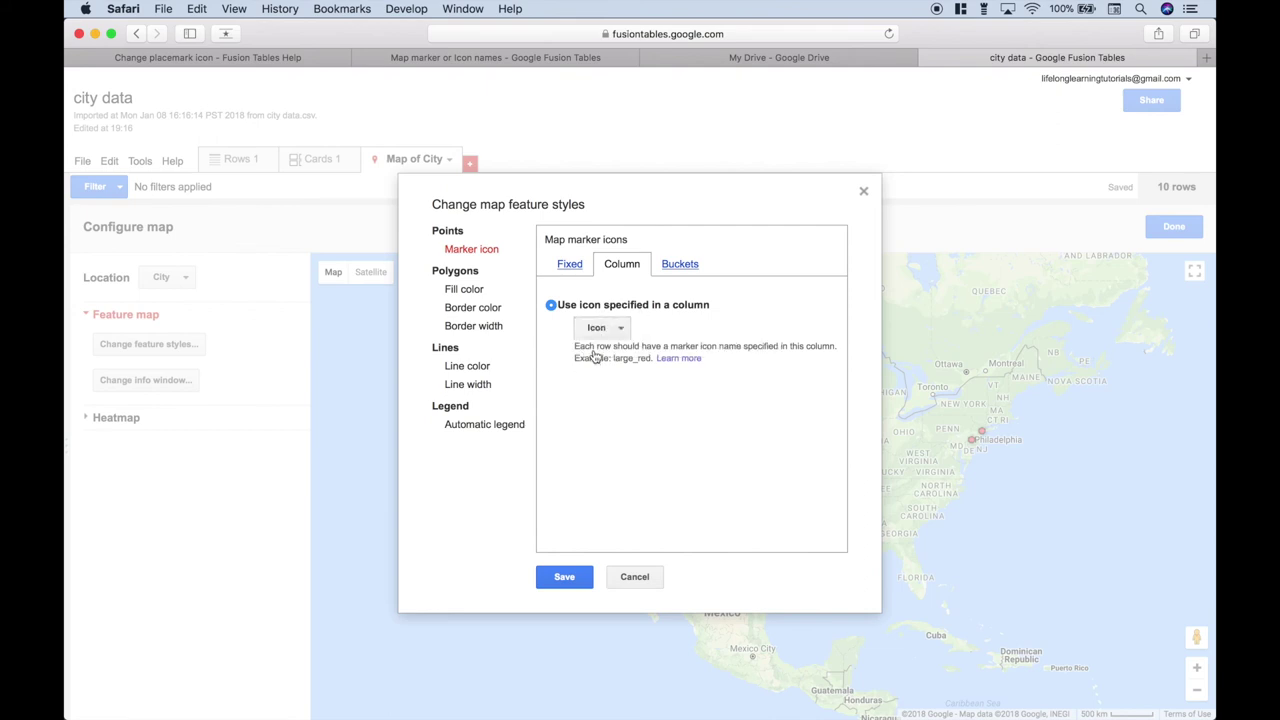
pyautogui.press('super+Tab')
pyautogui.press('super+Tab')
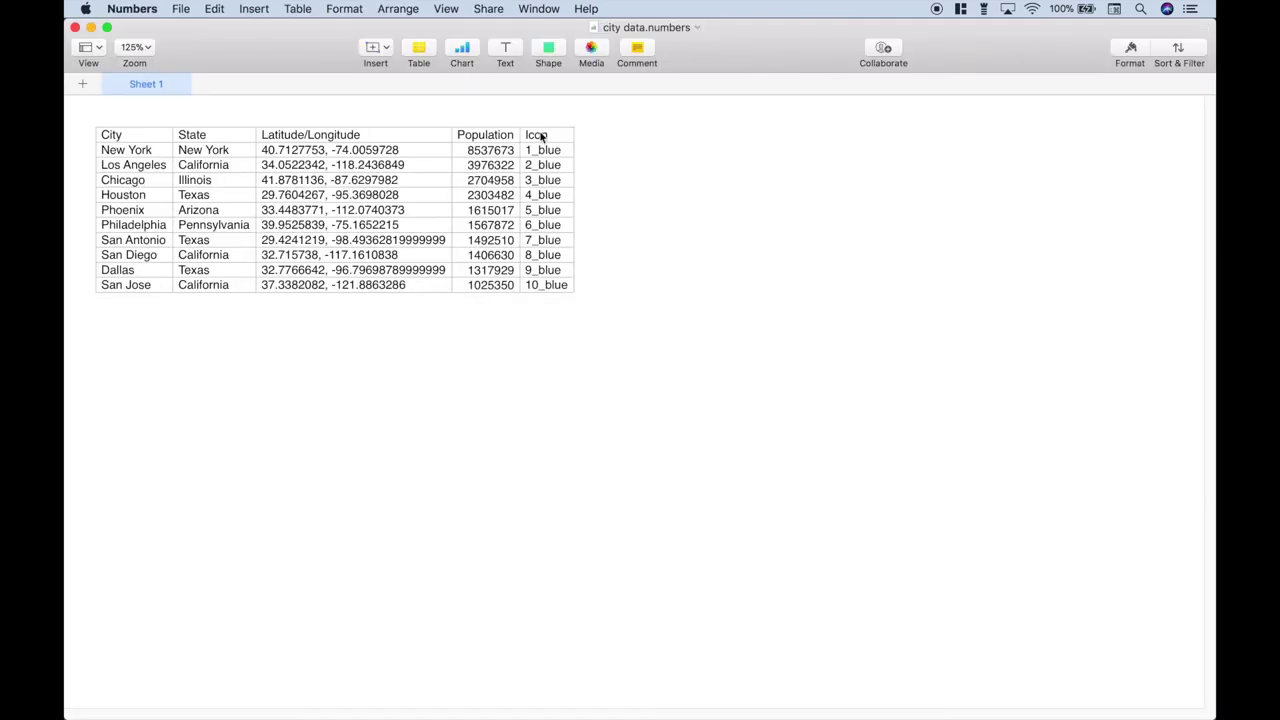
pyautogui.click(541, 136)
# Select column E to review Icon values 1_blue–10_blue, then return to Safari
pyautogui.click(542, 112)
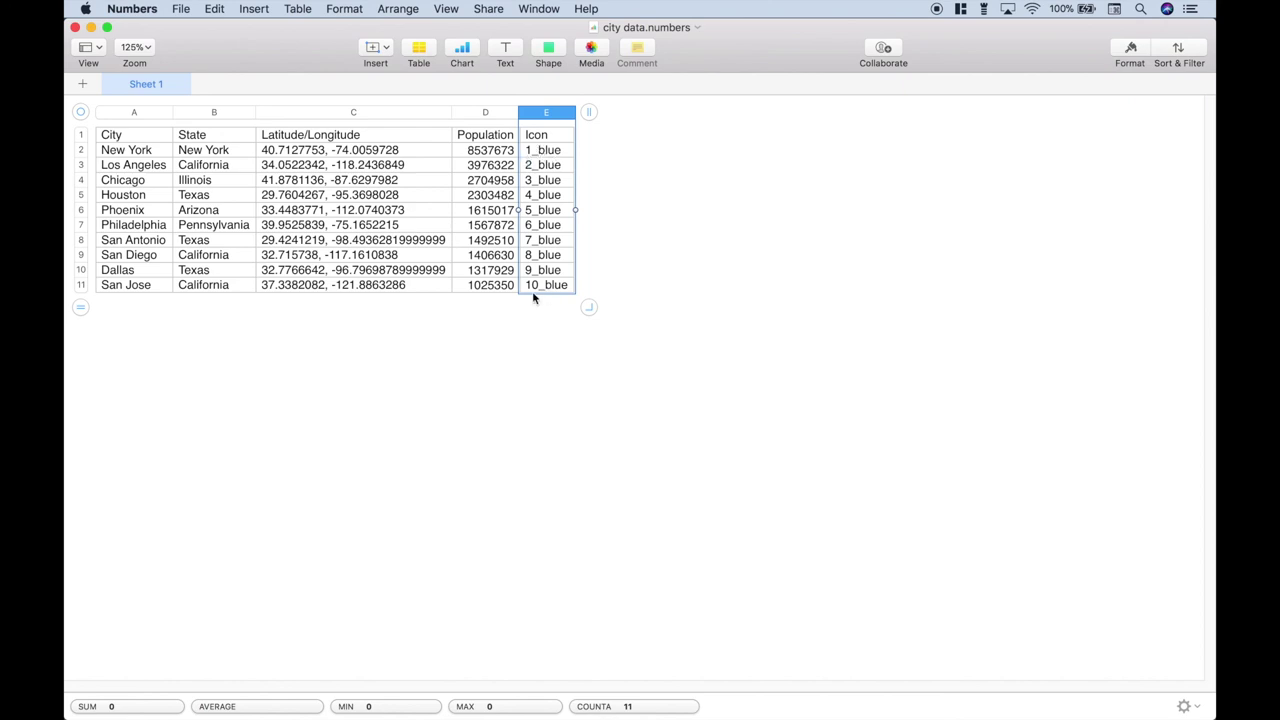
pyautogui.press('super+Tab')
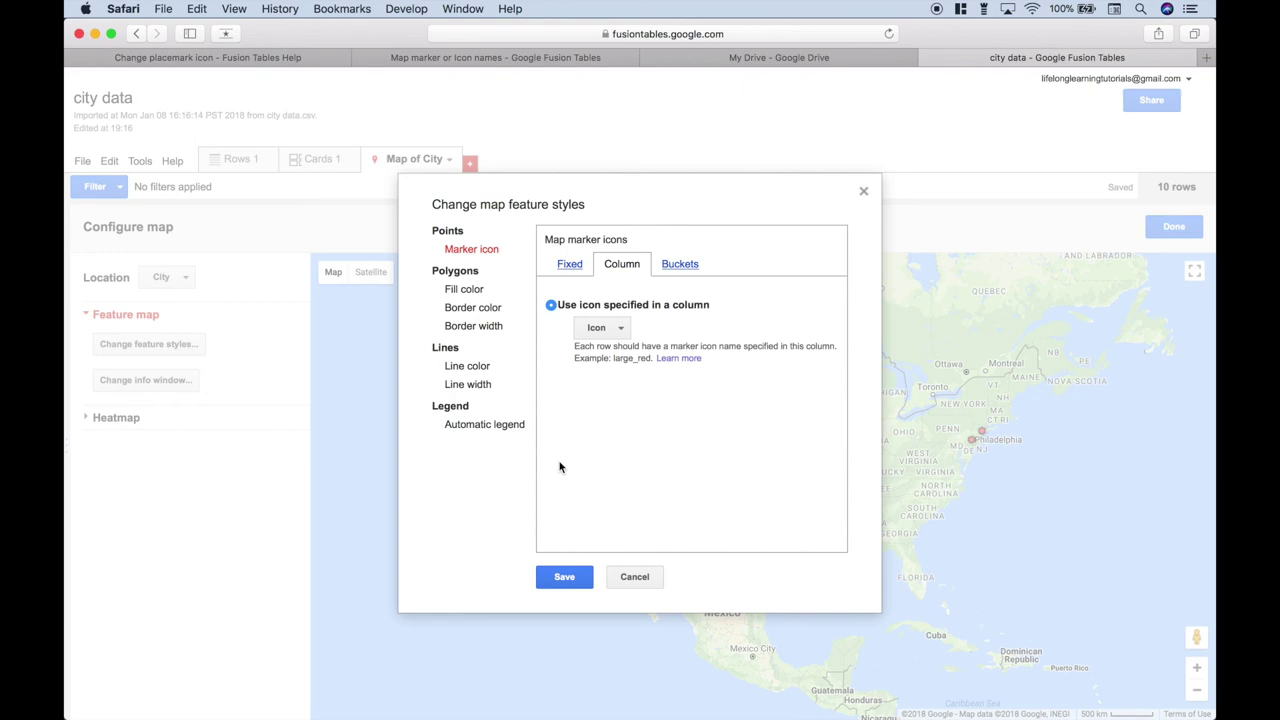
# Save the Icon-column marker style in the Change map feature styles dialog
pyautogui.click(563, 577)
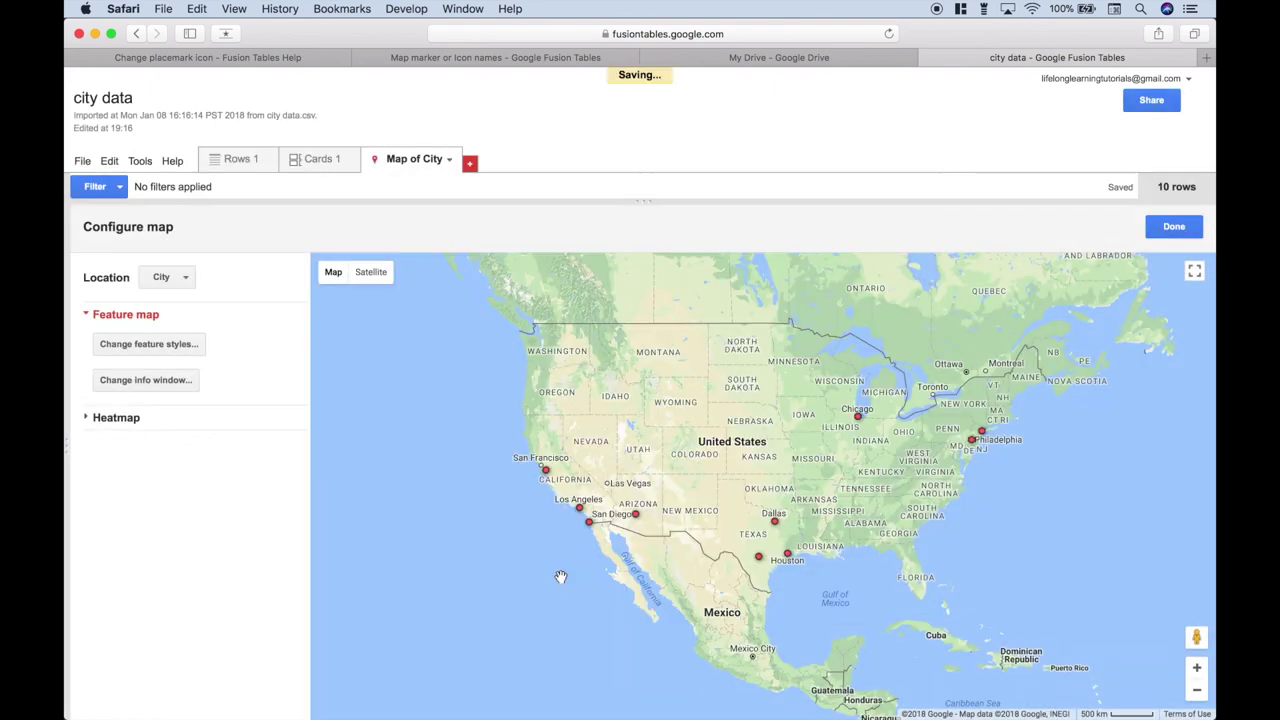